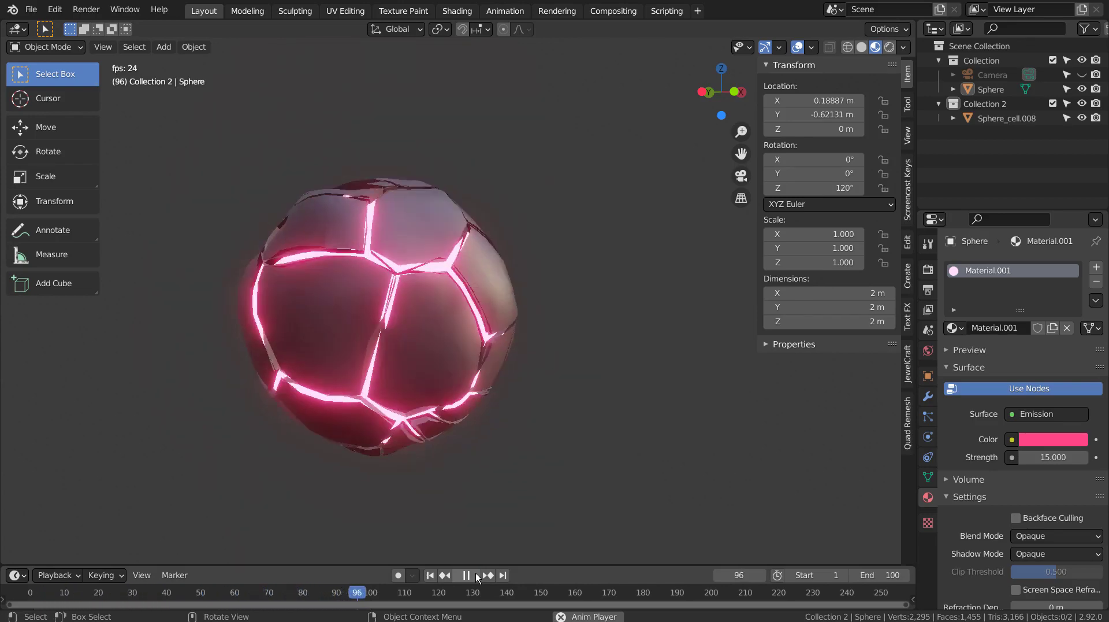
- Stop the animation playback and return the timeline to frame 1
{"action": "left_click", "coordinate": [476, 573]}
{"action": "left_click", "coordinate": [433, 573]}
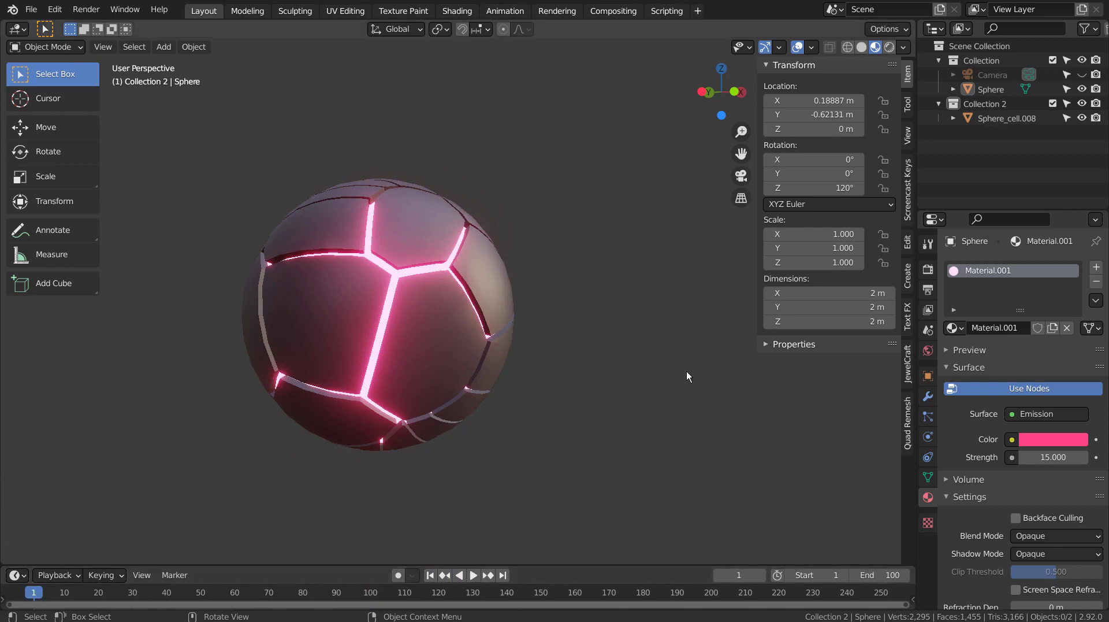
- Move the glowing Sphere into Collection 2 and hide Collection 2
{"action": "left_click", "coordinate": [406, 229]}
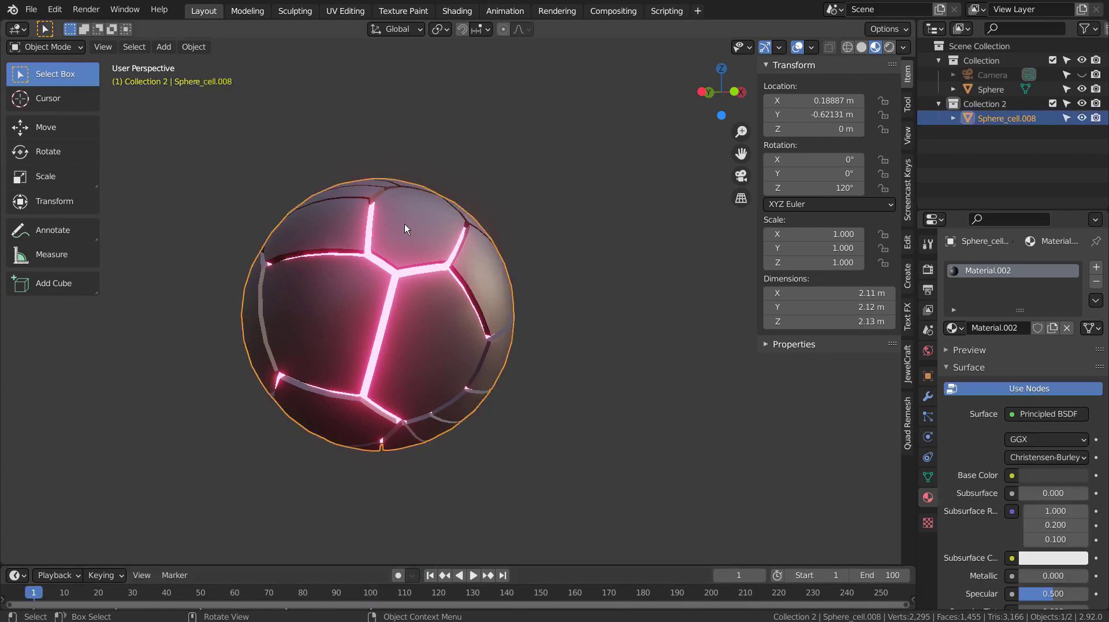
{"action": "left_click", "coordinate": [1082, 104]}
{"action": "left_click", "coordinate": [1082, 104]}
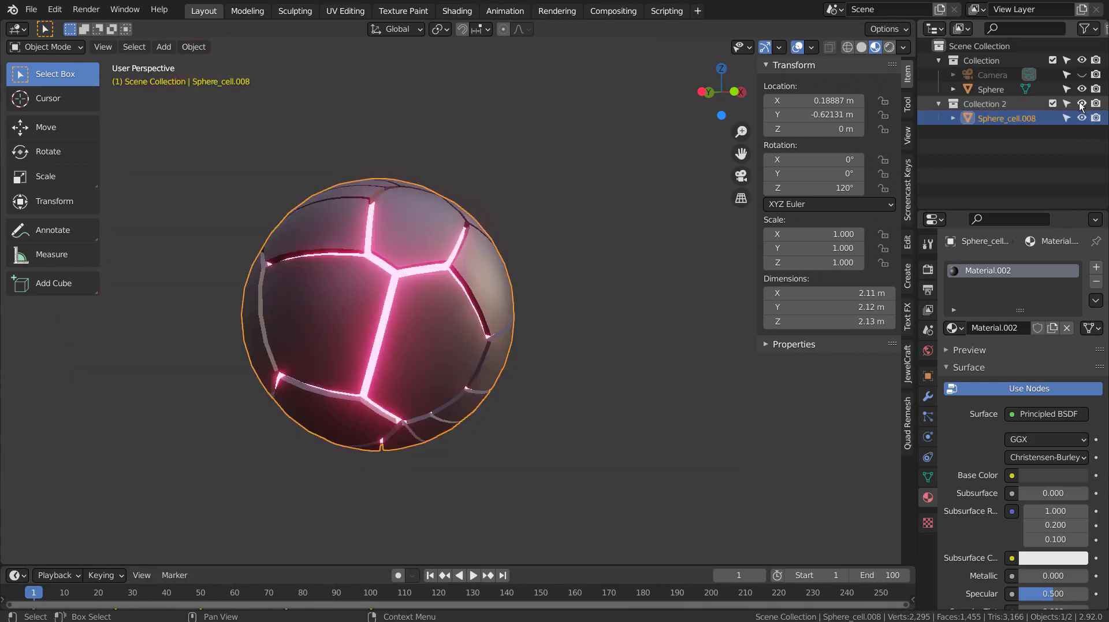
{"action": "left_click_drag", "start_coordinate": [986, 89], "coordinate": [990, 104]}
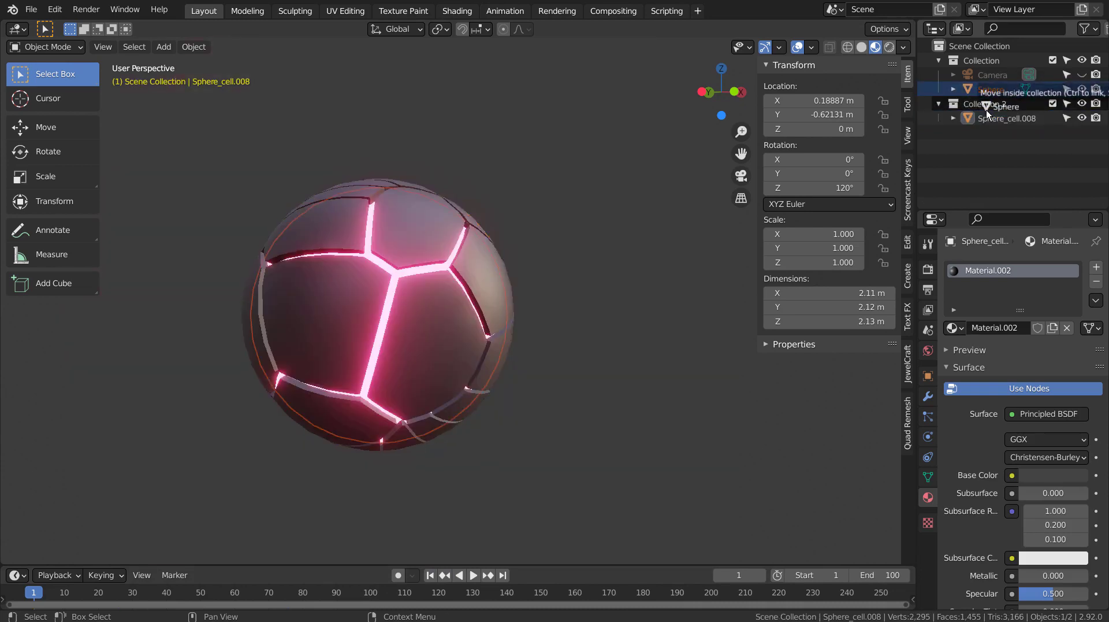
{"action": "left_click", "coordinate": [1081, 89]}
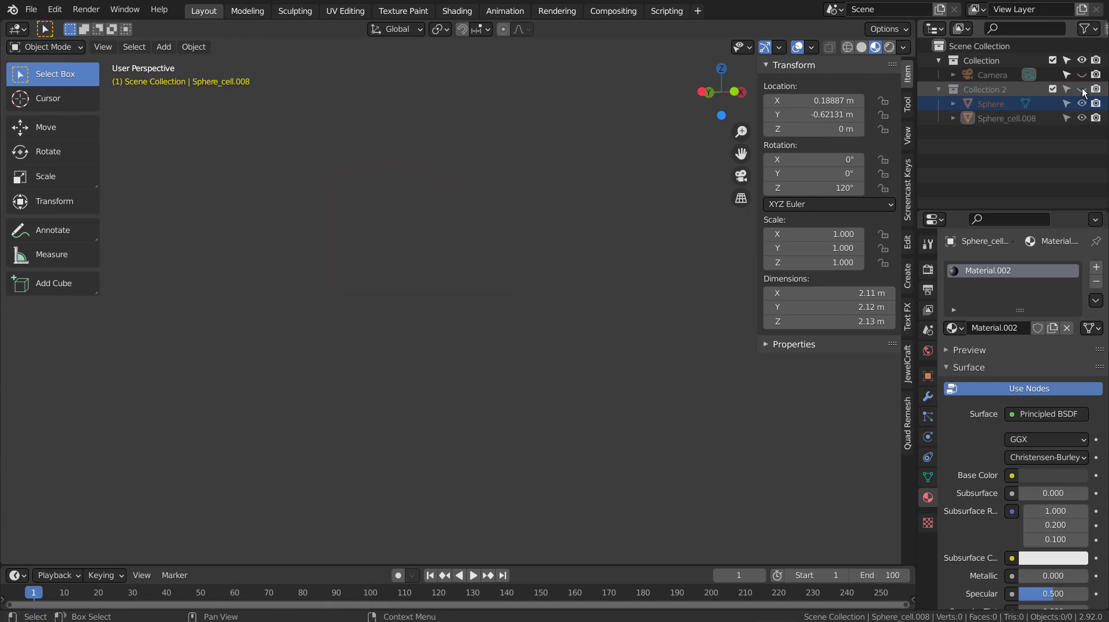
- Add a new UV sphere and shade it smooth
{"action": "key", "text": "shift+a"}
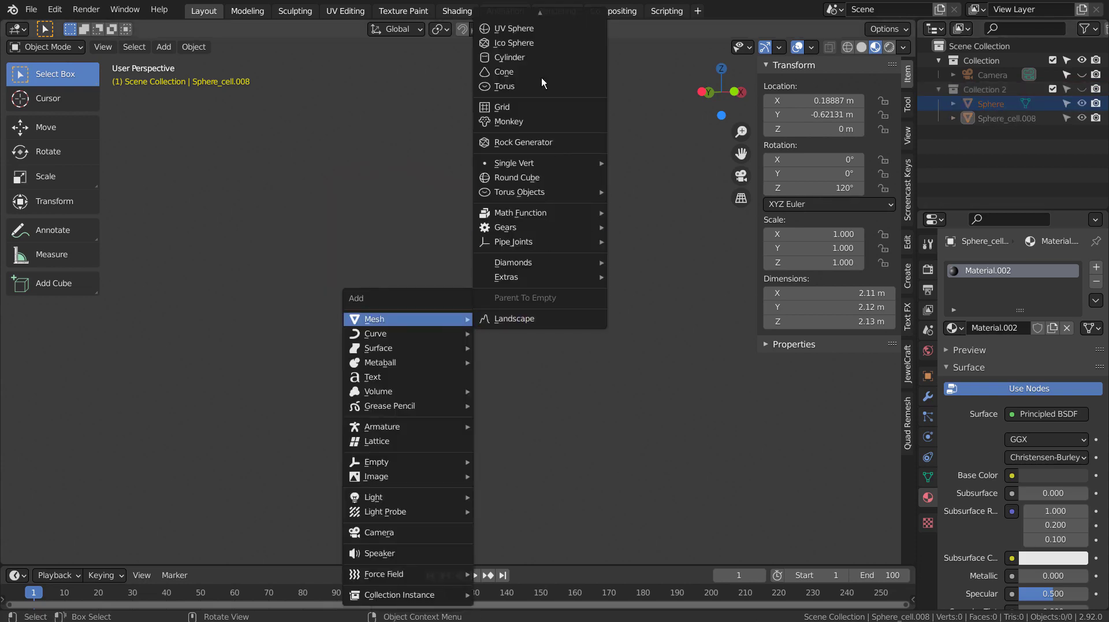
{"action": "left_click", "coordinate": [530, 68]}
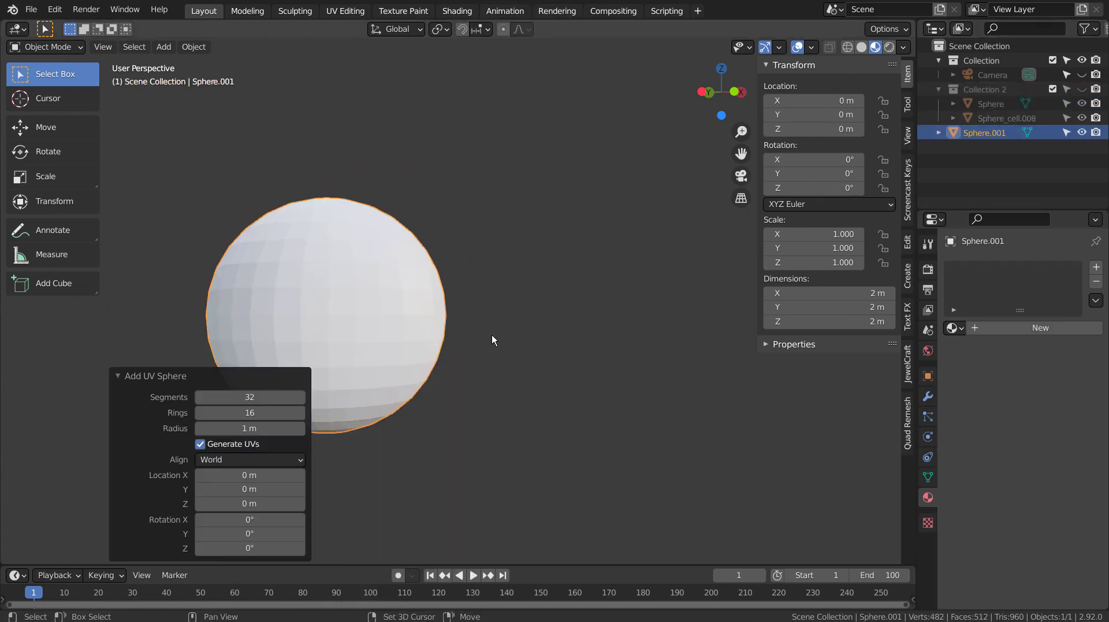
{"action": "middle_click_drag", "start_coordinate": [491, 334], "coordinate": [572, 300], "text": "shift"}
{"action": "right_click", "coordinate": [483, 280]}
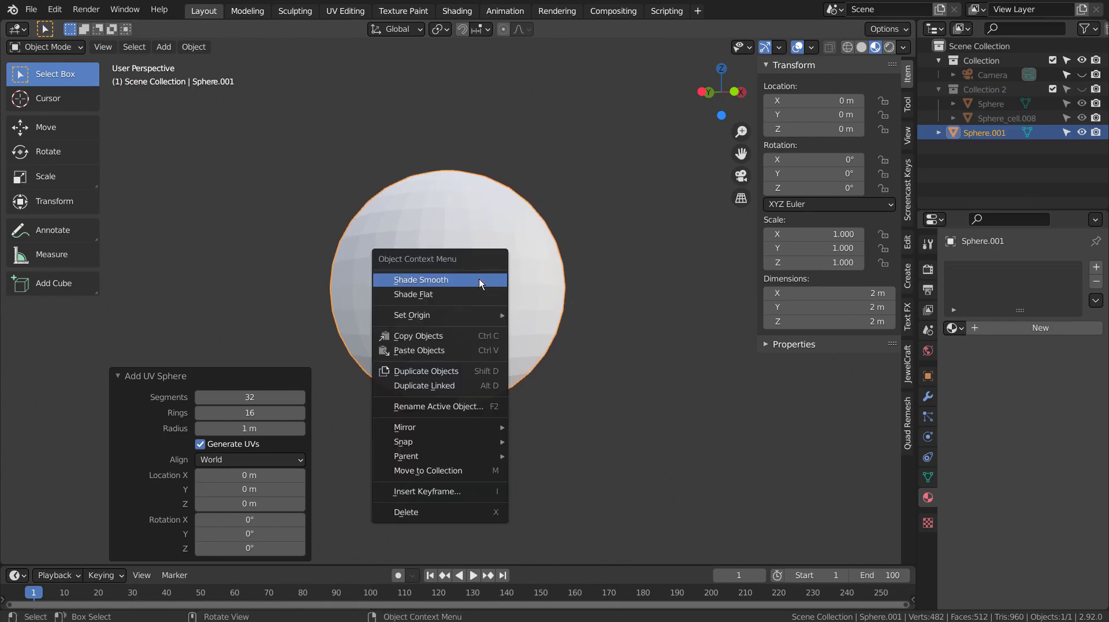
{"action": "left_click", "coordinate": [482, 280]}
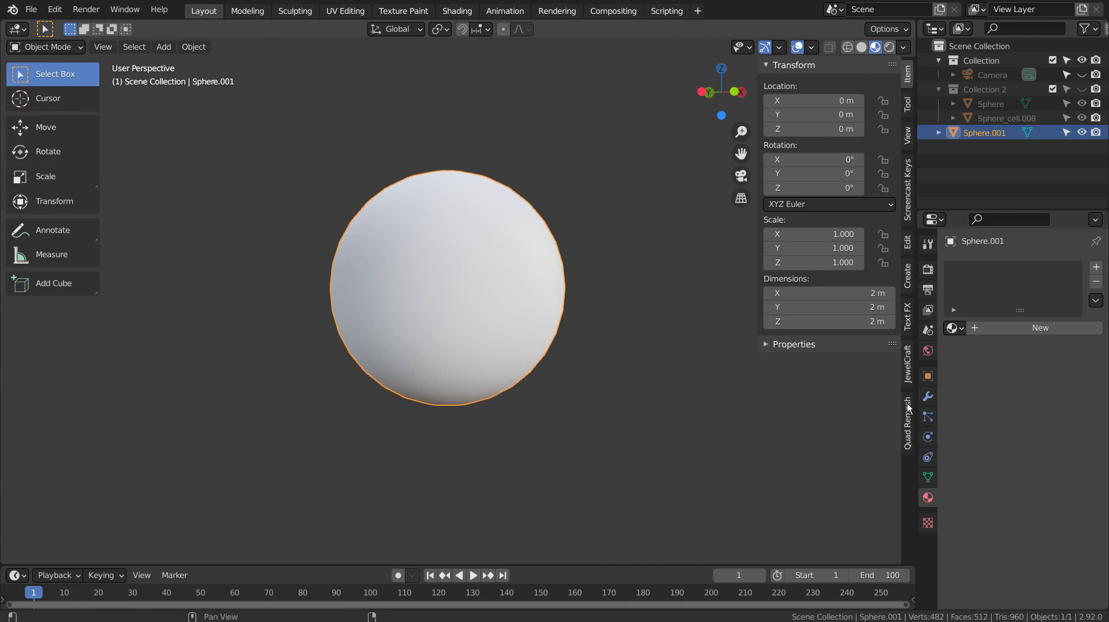
- Set up Cell Fracture on the new sphere with source limit 25 and Big recursive shatter
{"action": "key", "text": "F3"}
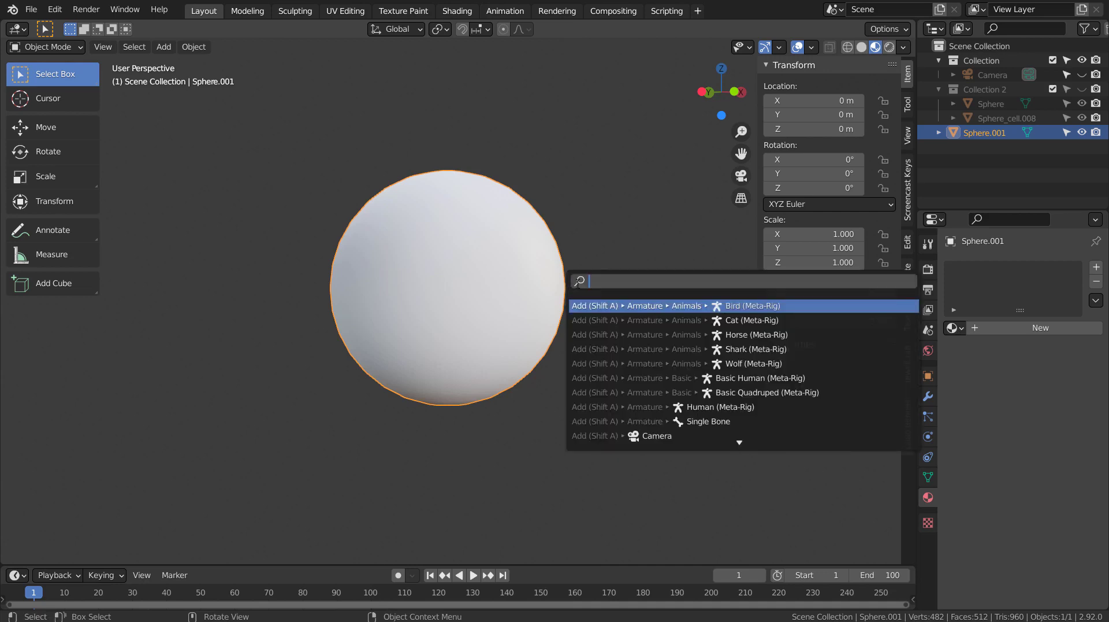
{"action": "type", "text": "ce"}
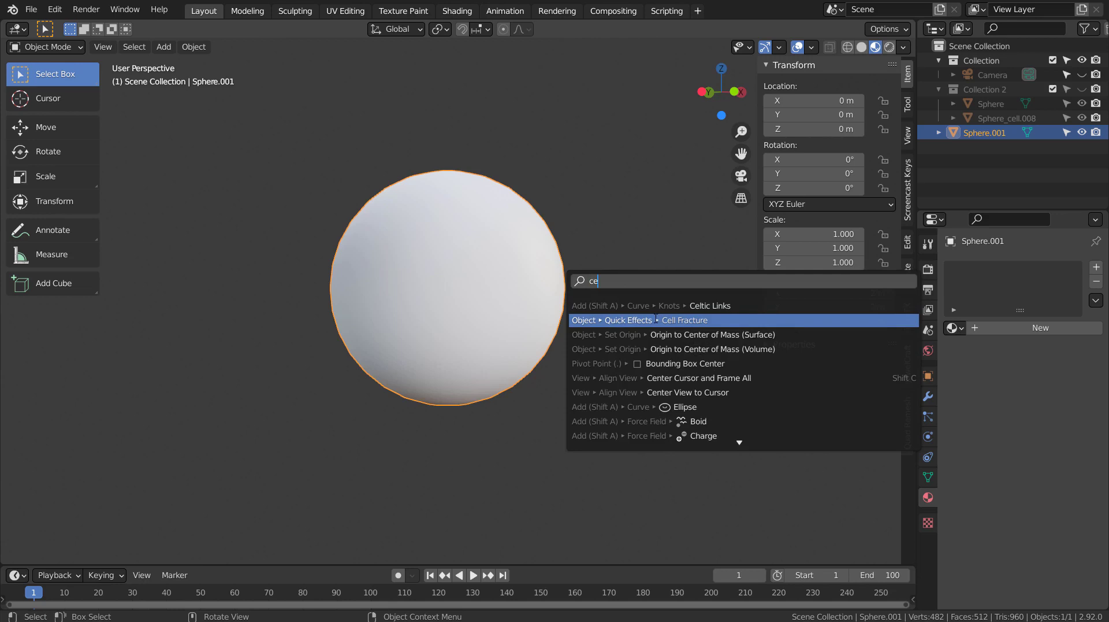
{"action": "left_click", "coordinate": [656, 320]}
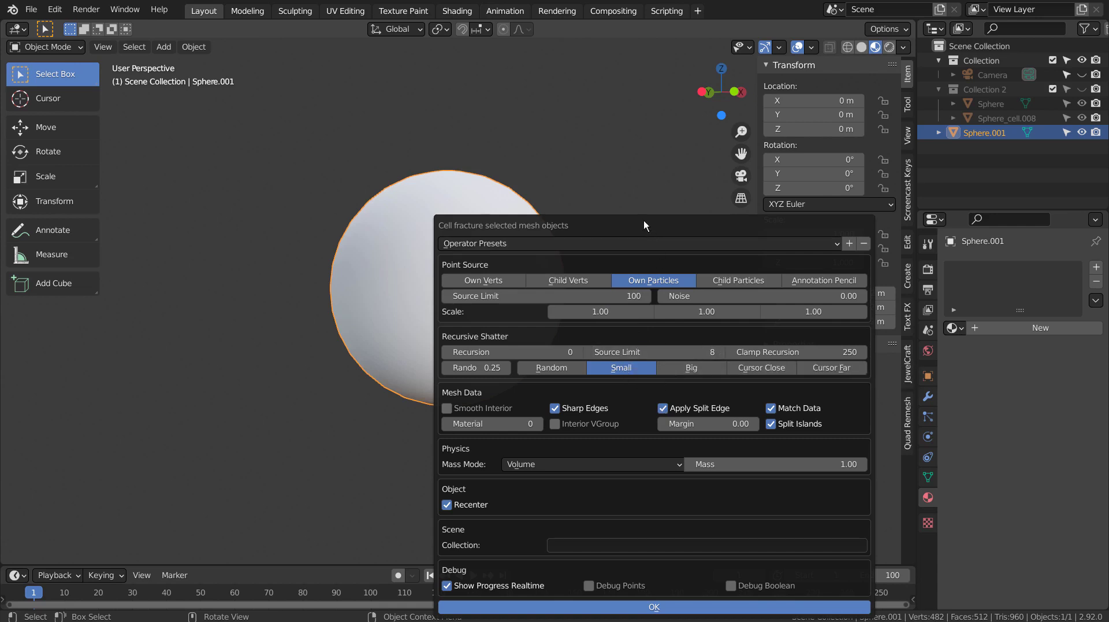
{"action": "mouse_move", "coordinate": [643, 220]}
{"action": "left_mouse_down"}
{"action": "mouse_move", "coordinate": [596, 117]}
{"action": "mouse_move", "coordinate": [540, 66]}
{"action": "left_mouse_up"}
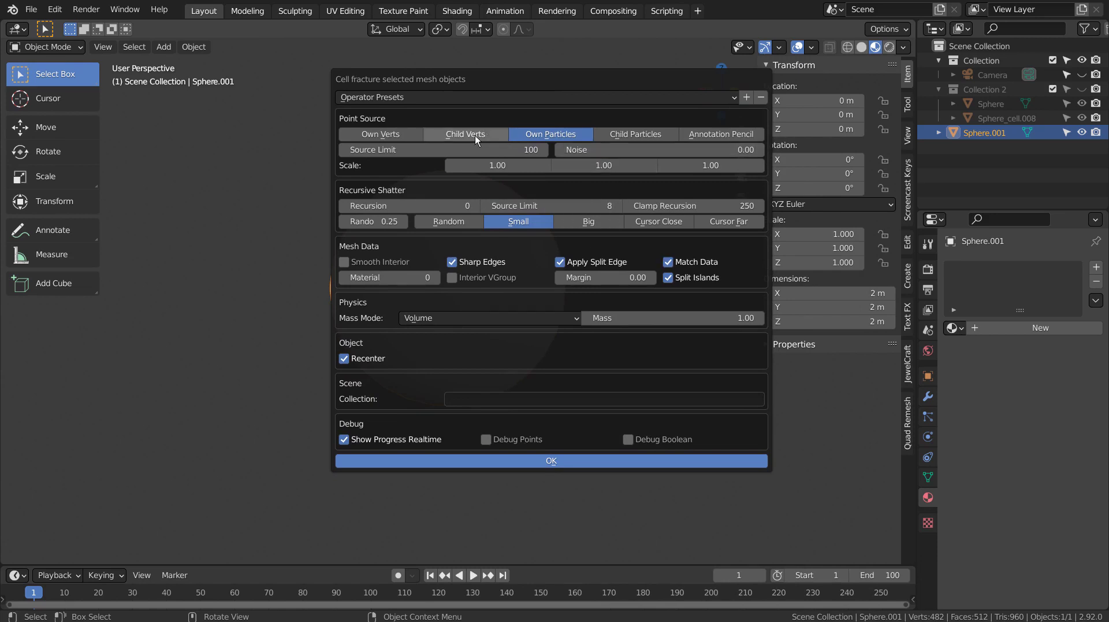
{"action": "left_click", "coordinate": [439, 149]}
{"action": "type", "text": "25"}
{"action": "key", "text": "Return"}
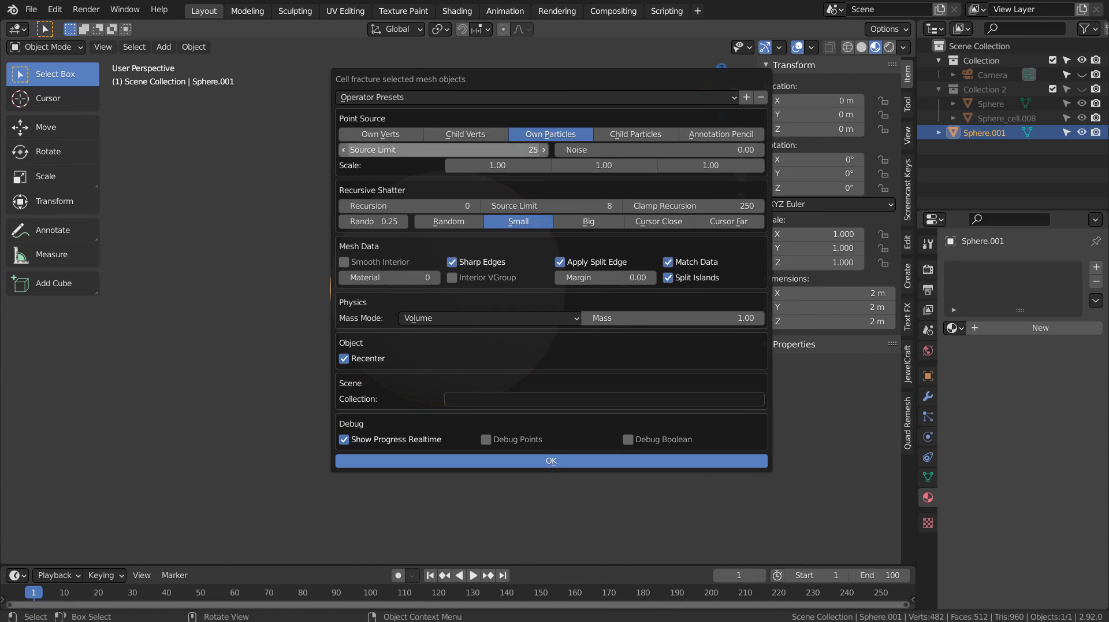
{"action": "left_click", "coordinate": [601, 223]}
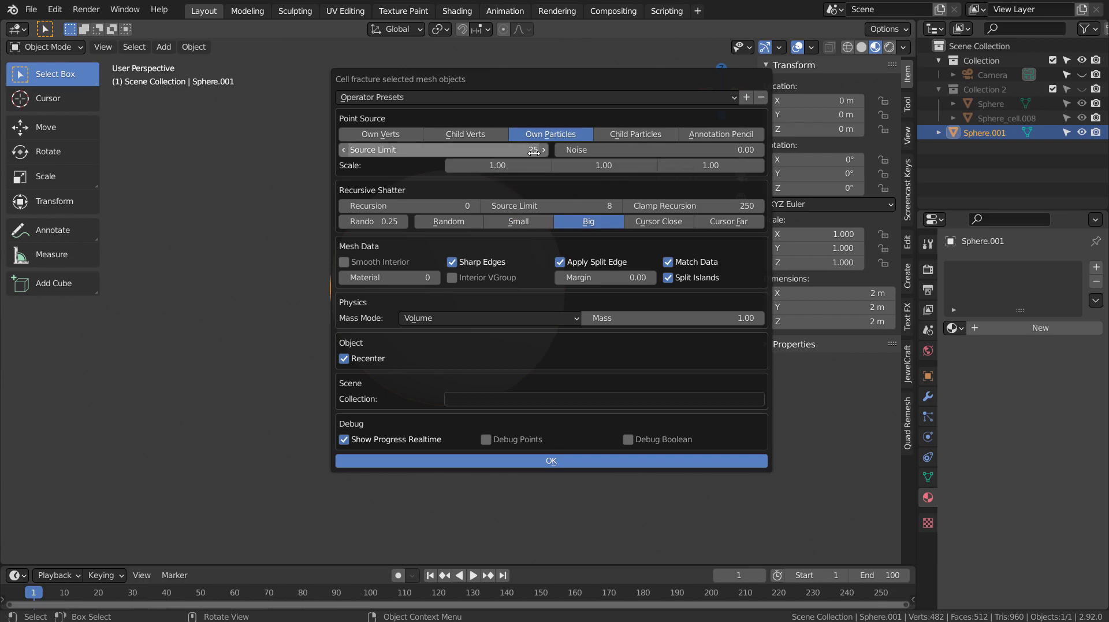
- Run the fracture and move the resulting cells into a new Collection 3
{"action": "left_click", "coordinate": [564, 461]}
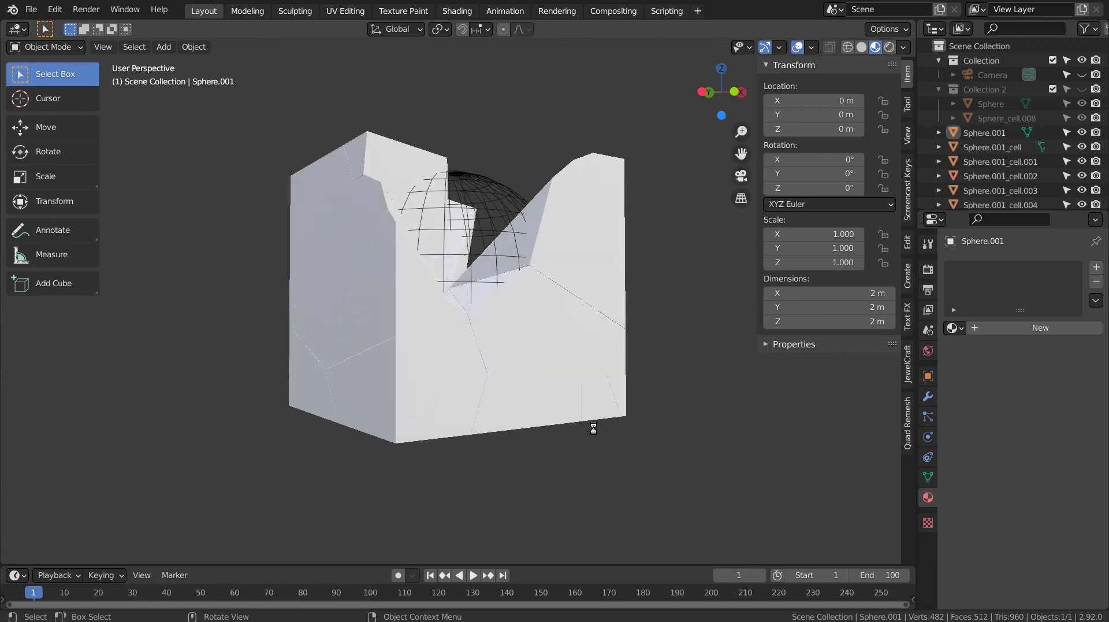
{"action": "mouse_move", "coordinate": [583, 324]}
{"action": "middle_mouse_down"}
{"action": "mouse_move", "coordinate": [591, 290]}
{"action": "mouse_move", "coordinate": [585, 355]}
{"action": "mouse_move", "coordinate": [584, 306]}
{"action": "middle_mouse_up"}
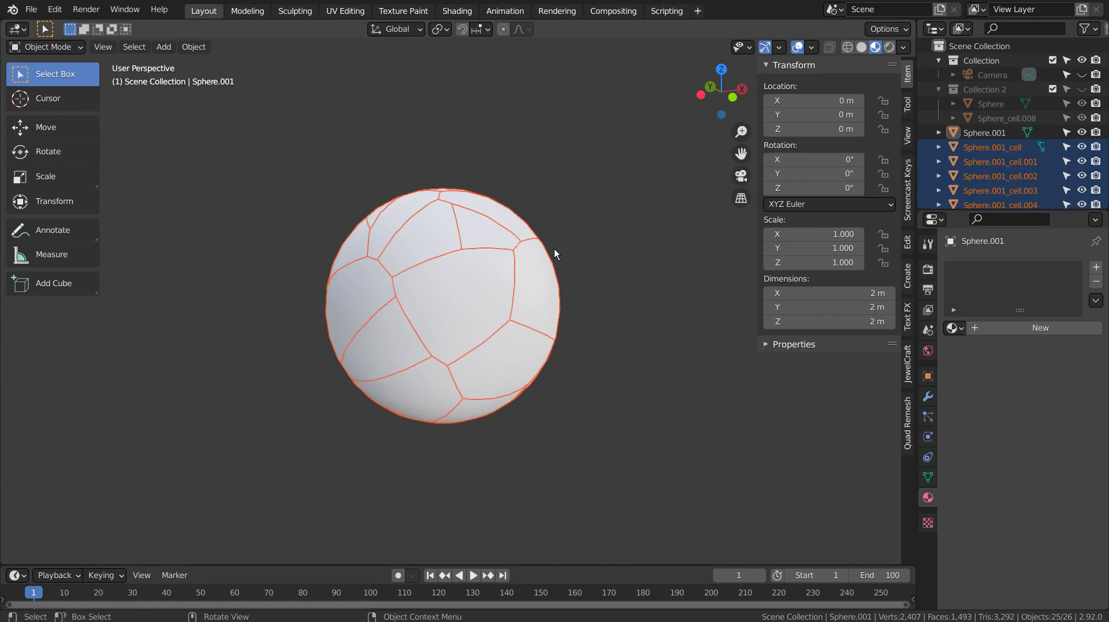
{"action": "key", "text": "m"}
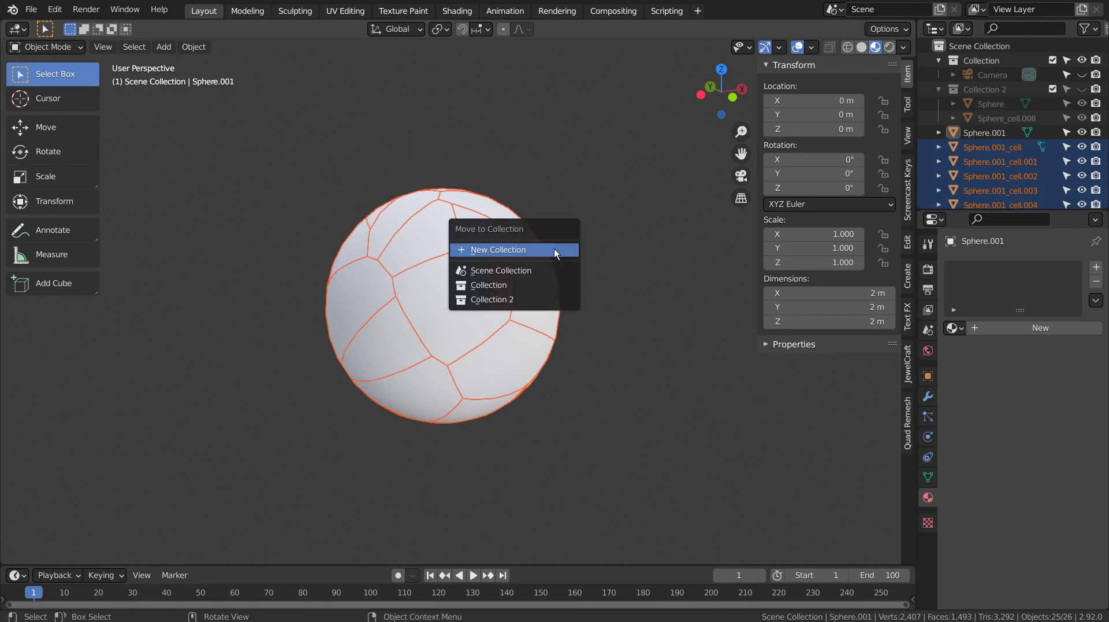
{"action": "left_click", "coordinate": [554, 248]}
{"action": "left_click", "coordinate": [574, 291]}
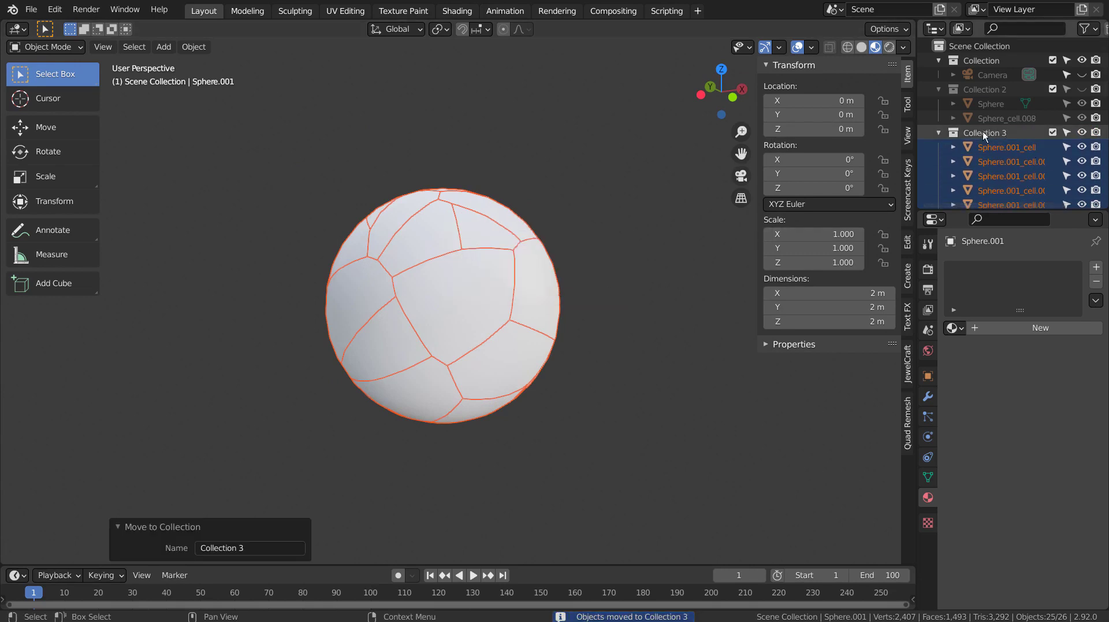
{"action": "left_click", "coordinate": [937, 133]}
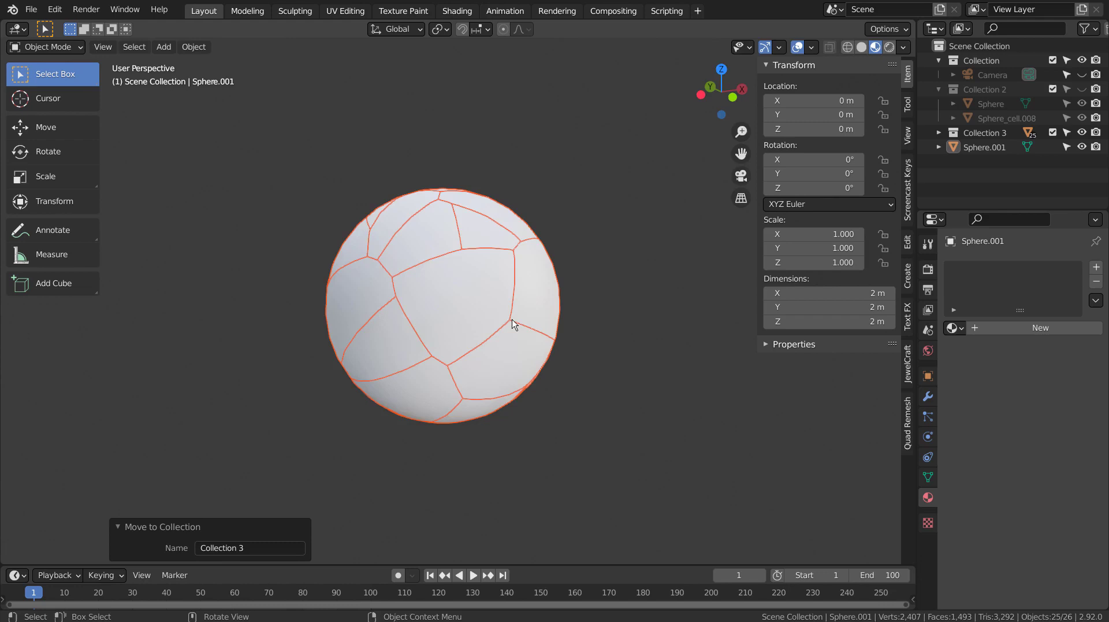
- Scale the cells by about 1.118 with Affect Only Locations to open gaps
{"action": "key", "text": "s"}
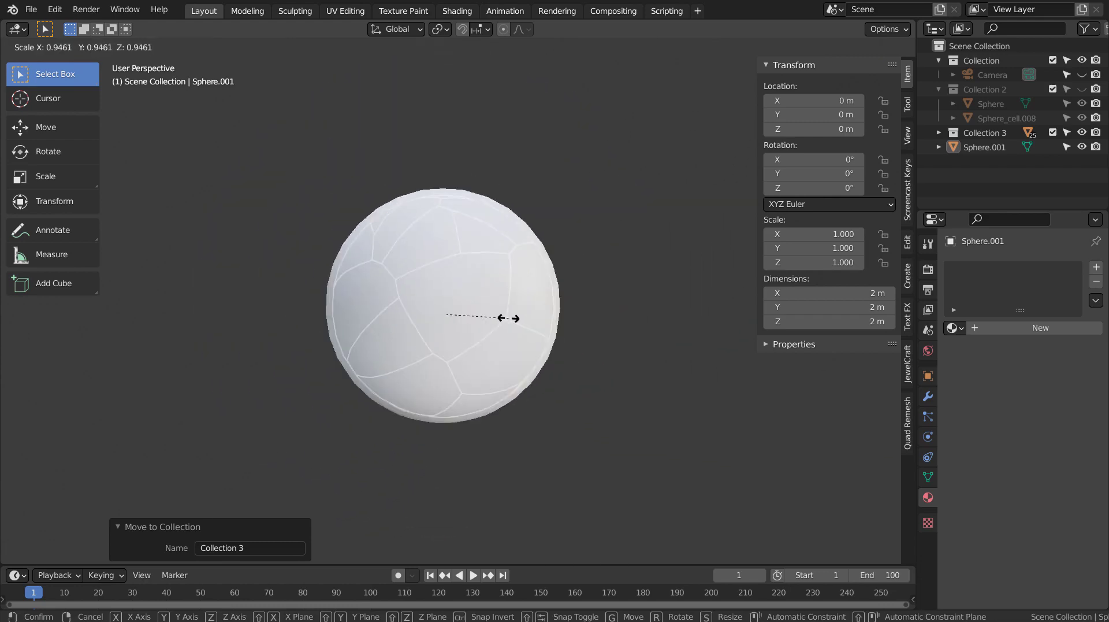
{"action": "right_click", "coordinate": [514, 317]}
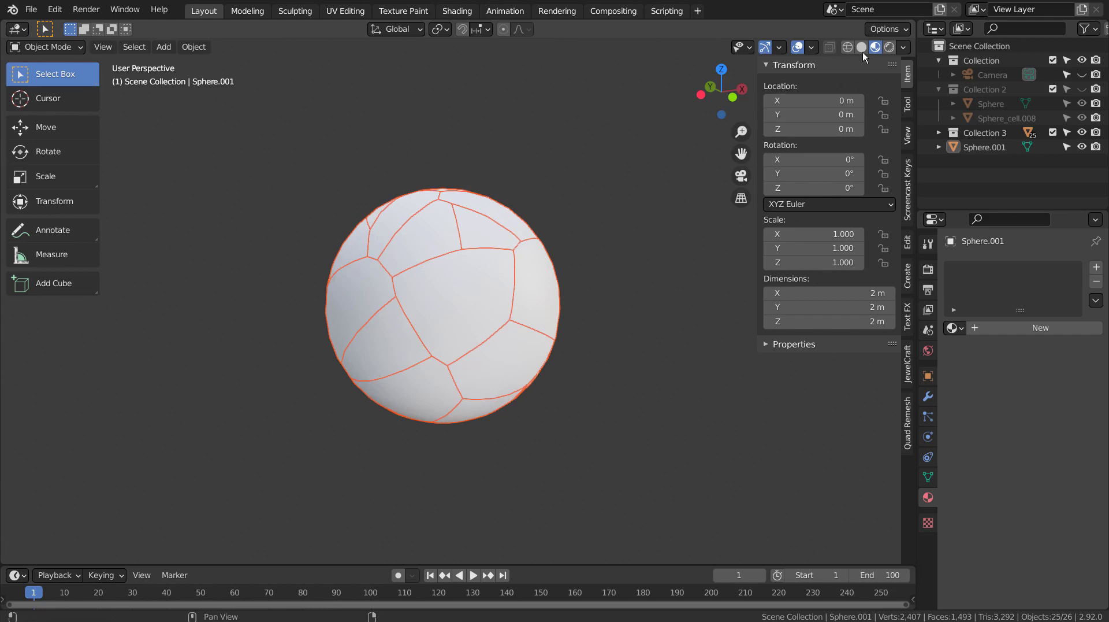
{"action": "left_click", "coordinate": [904, 29]}
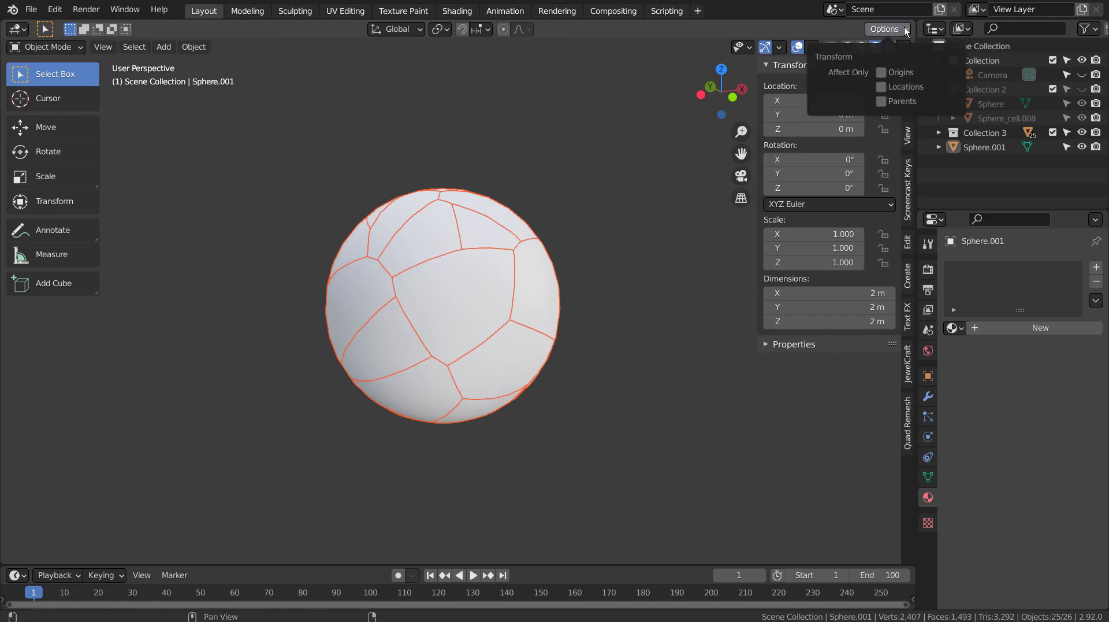
{"action": "left_click", "coordinate": [882, 86]}
{"action": "key", "text": "s"}
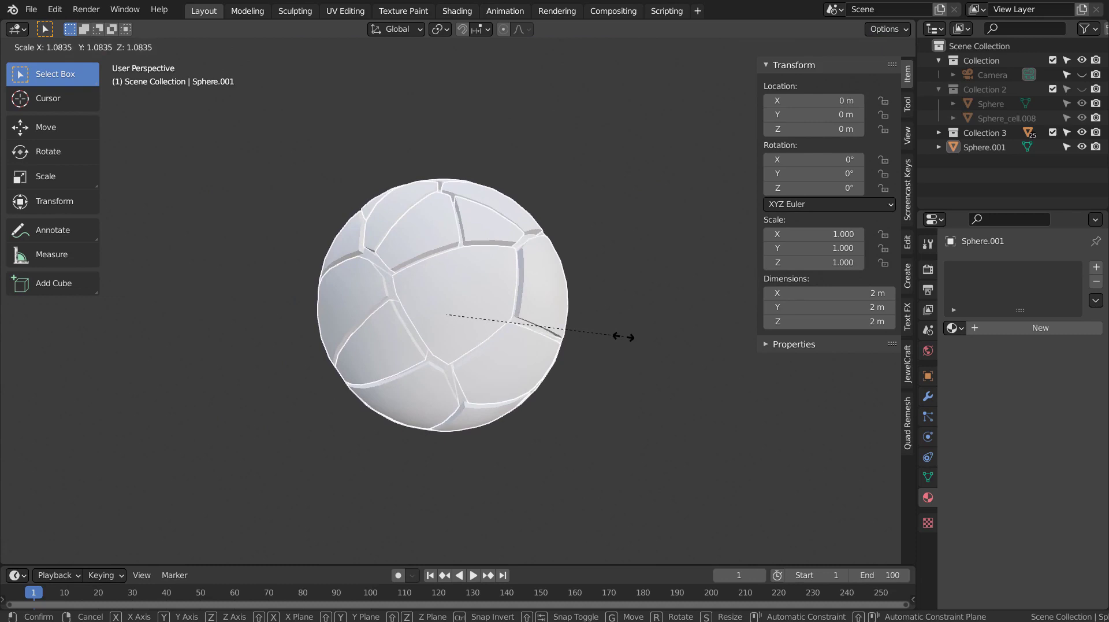
{"action": "left_click", "coordinate": [628, 336]}
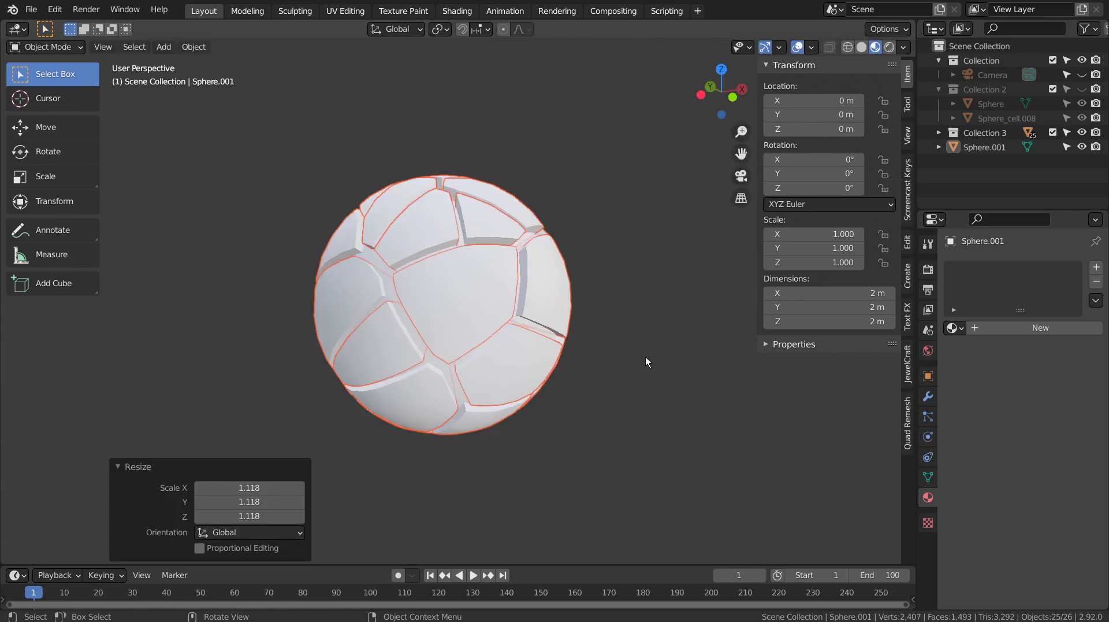
{"action": "mouse_move", "coordinate": [645, 356]}
{"action": "middle_mouse_down"}
{"action": "mouse_move", "coordinate": [768, 365]}
{"action": "mouse_move", "coordinate": [723, 394]}
{"action": "mouse_move", "coordinate": [626, 363]}
{"action": "middle_mouse_up"}
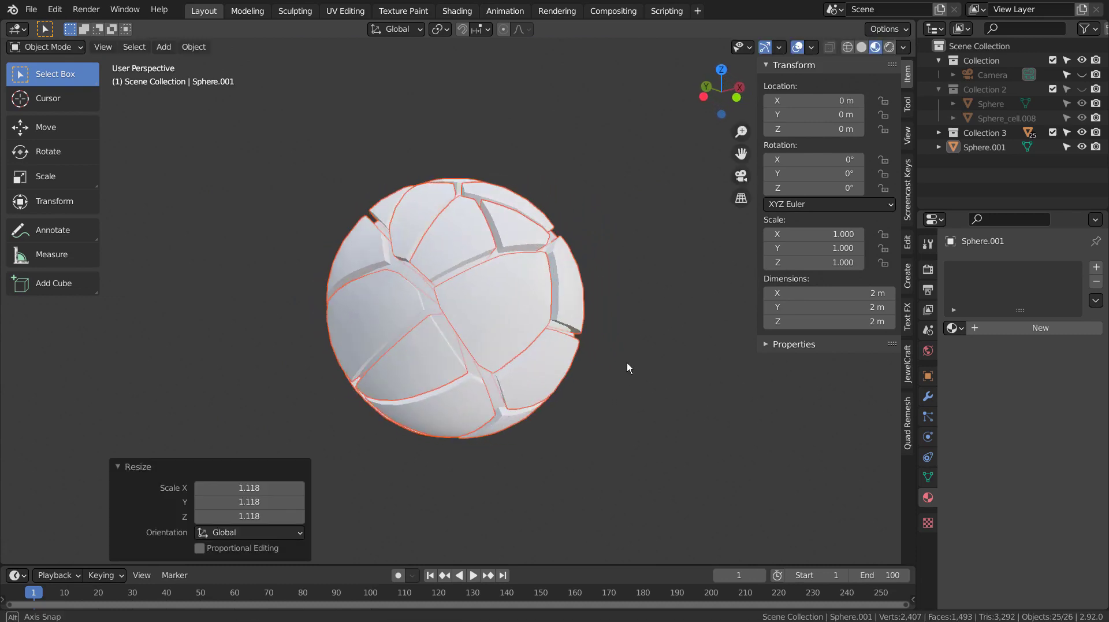
- Create near-black materials on the sphere and on one shell fragment
{"action": "left_click", "coordinate": [1004, 328]}
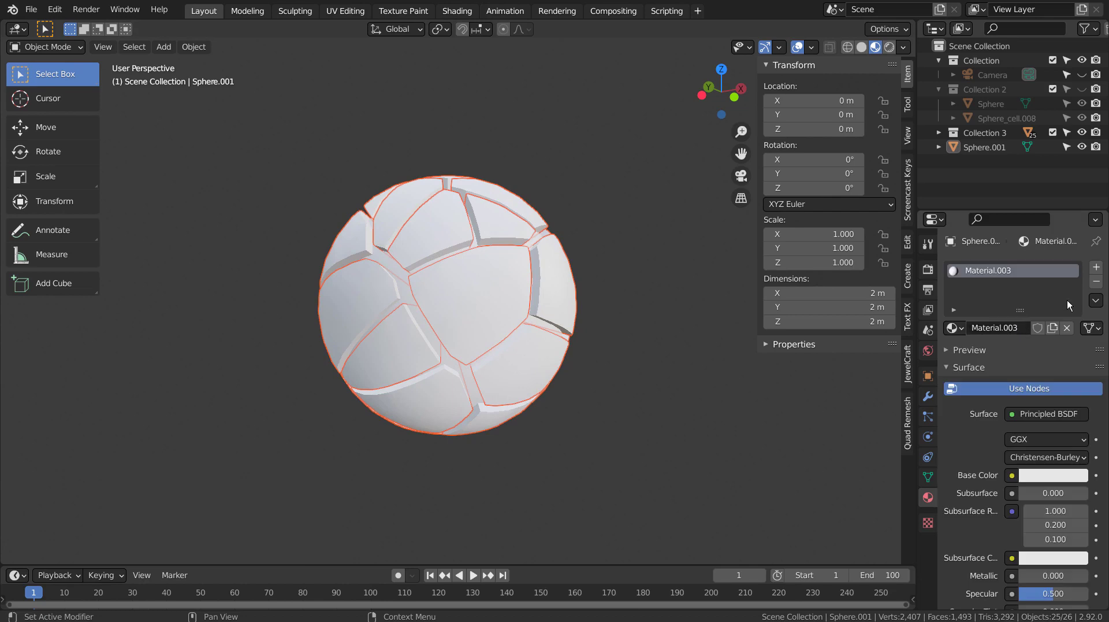
{"action": "left_click", "coordinate": [1053, 475]}
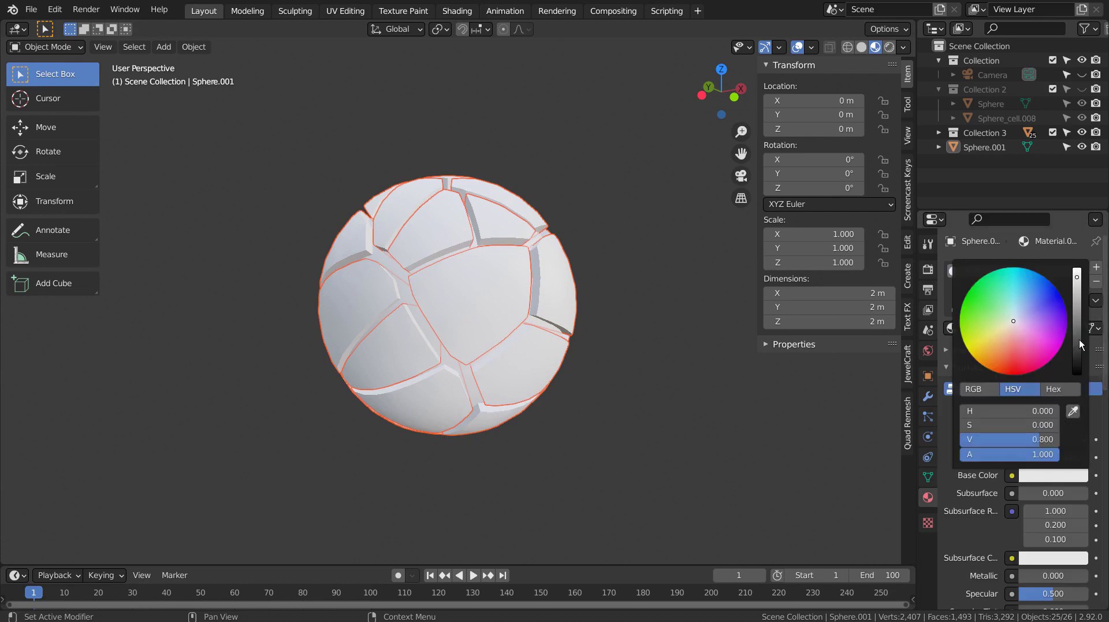
{"action": "left_click_drag", "start_coordinate": [1079, 339], "coordinate": [1077, 333]}
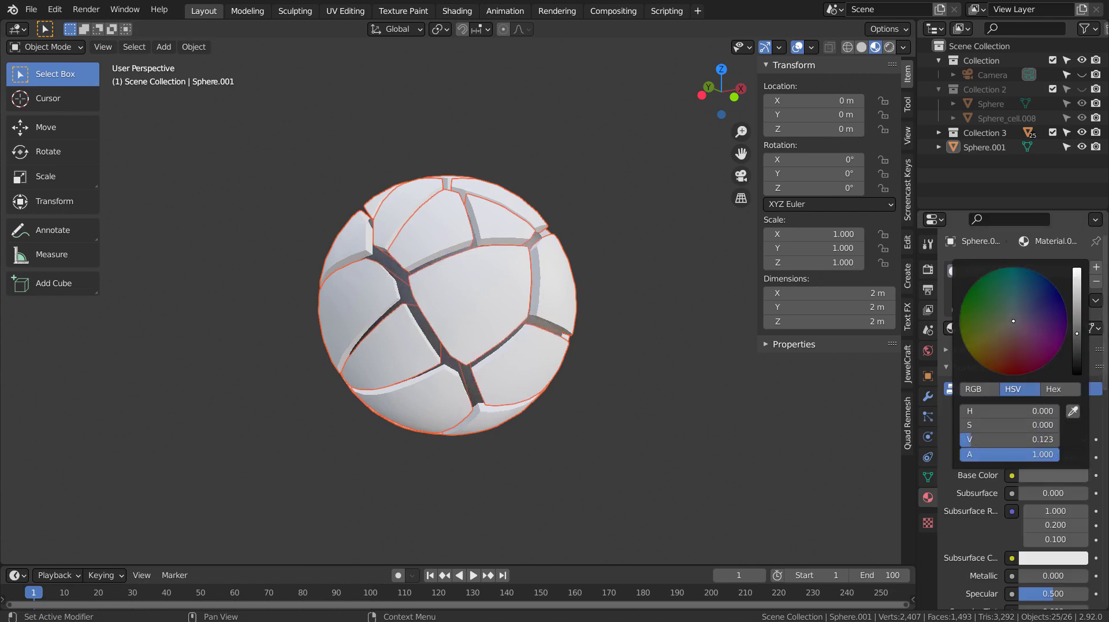
{"action": "left_click", "coordinate": [508, 296]}
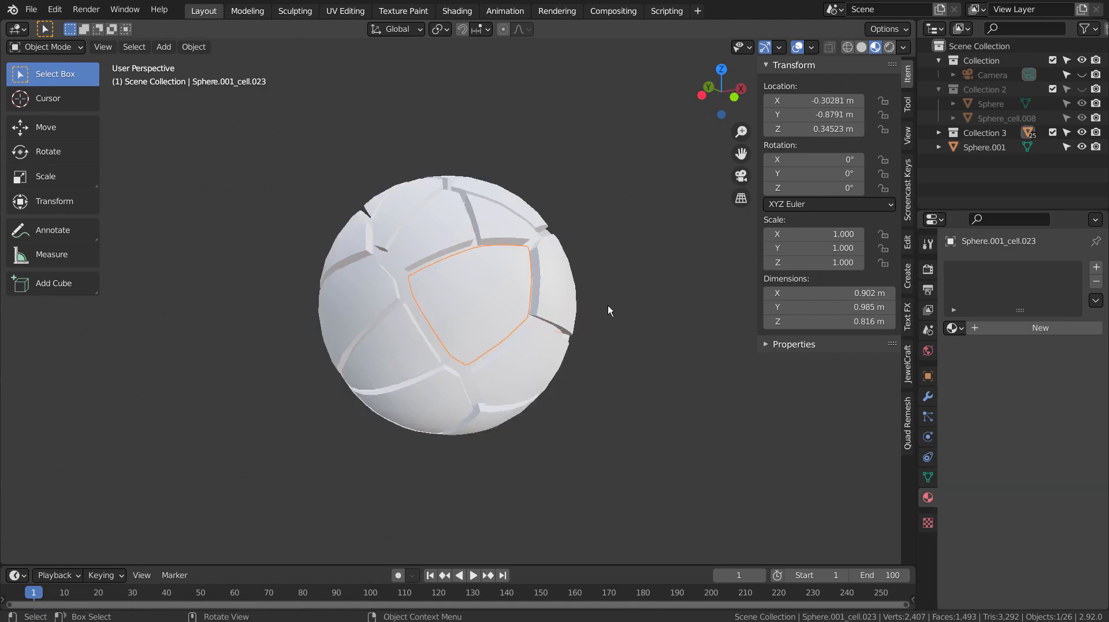
{"action": "left_click", "coordinate": [1037, 327]}
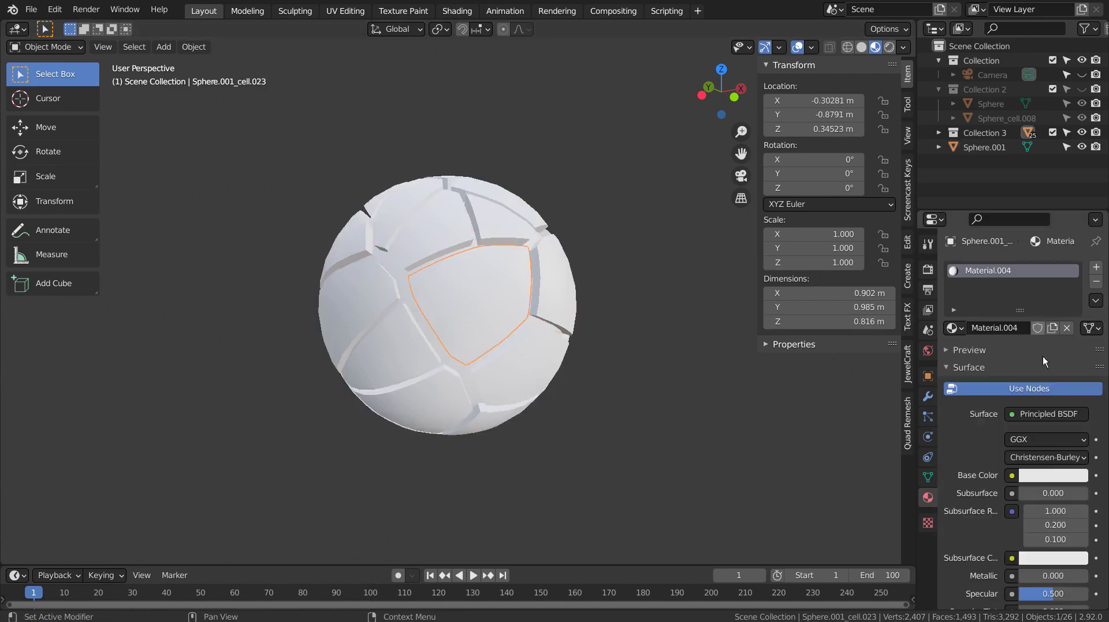
{"action": "left_click", "coordinate": [1053, 477]}
{"action": "mouse_move", "coordinate": [1077, 315]}
{"action": "left_mouse_down"}
{"action": "mouse_move", "coordinate": [1077, 351]}
{"action": "mouse_move", "coordinate": [1077, 342]}
{"action": "left_mouse_up"}
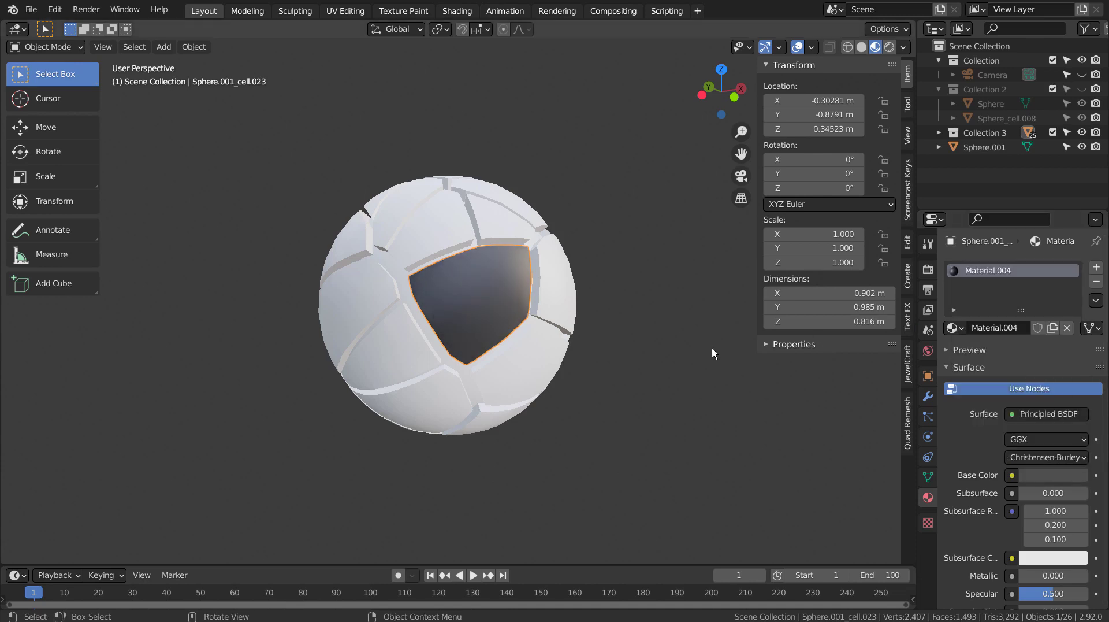
- Copy the dark material to every Collection 3 fragment, then select core Sphere.001
{"action": "right_click", "coordinate": [967, 133]}
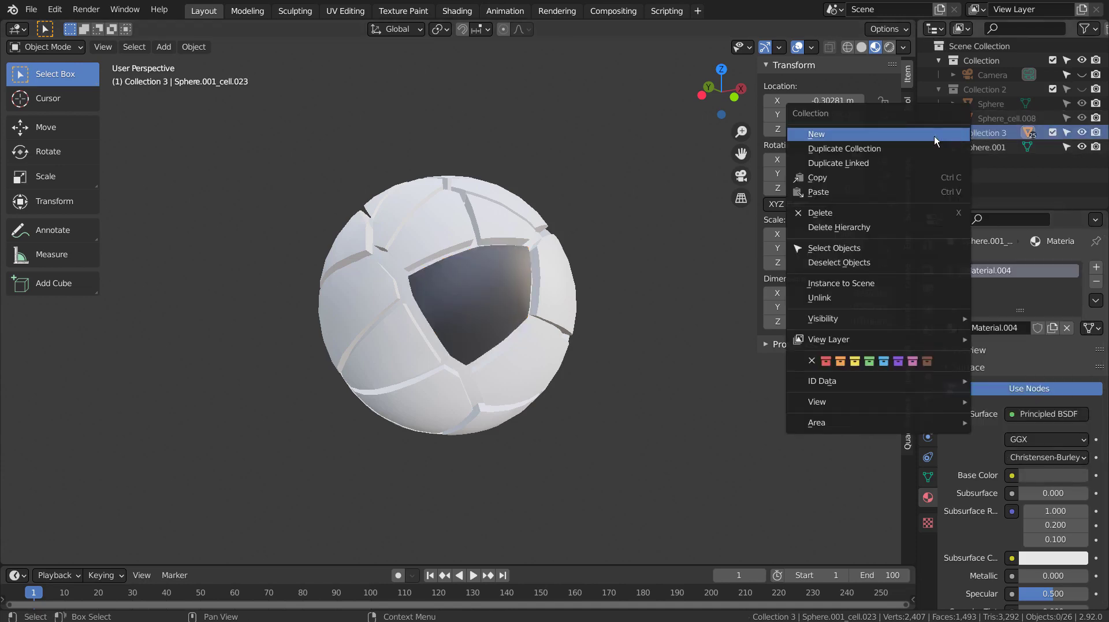
{"action": "left_click", "coordinate": [864, 249]}
{"action": "left_click", "coordinate": [1096, 300]}
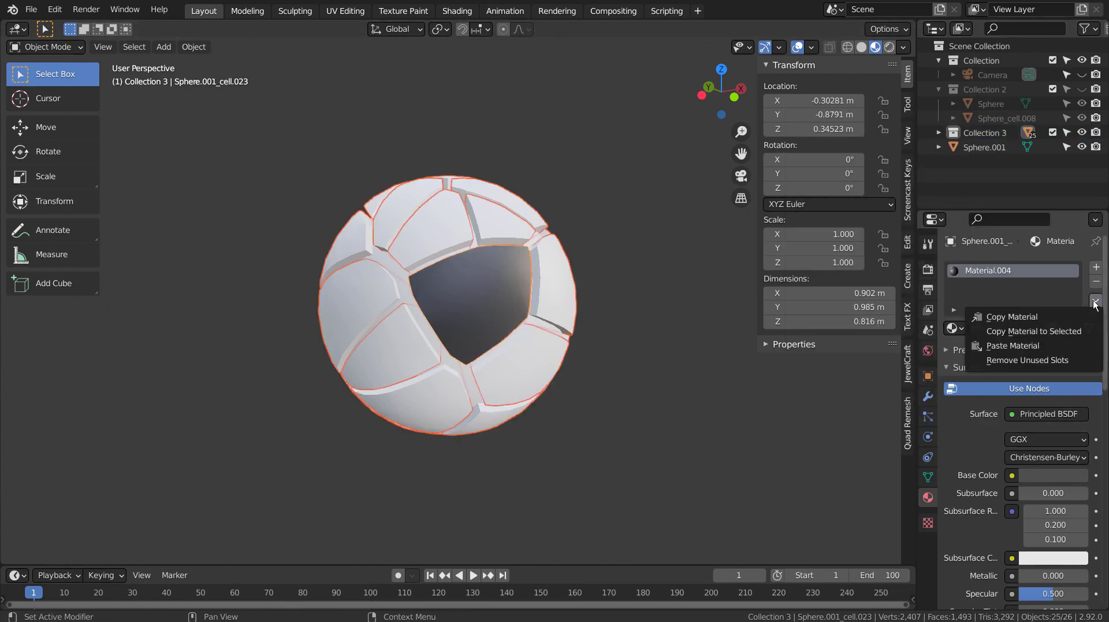
{"action": "left_click", "coordinate": [1068, 327]}
{"action": "left_click", "coordinate": [644, 308]}
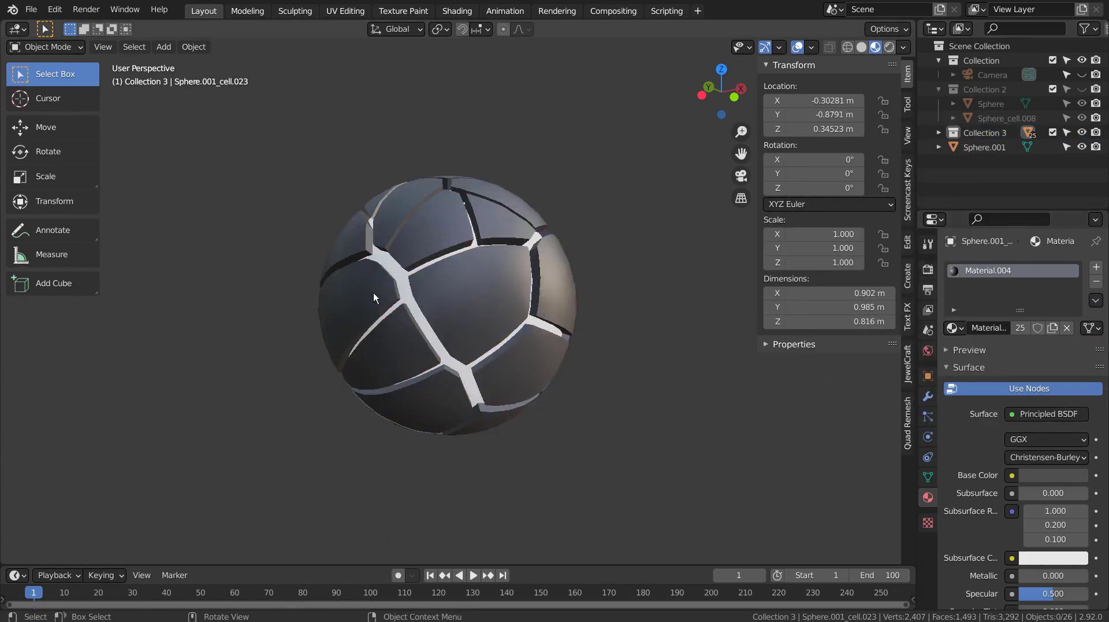
{"action": "left_click", "coordinate": [395, 276]}
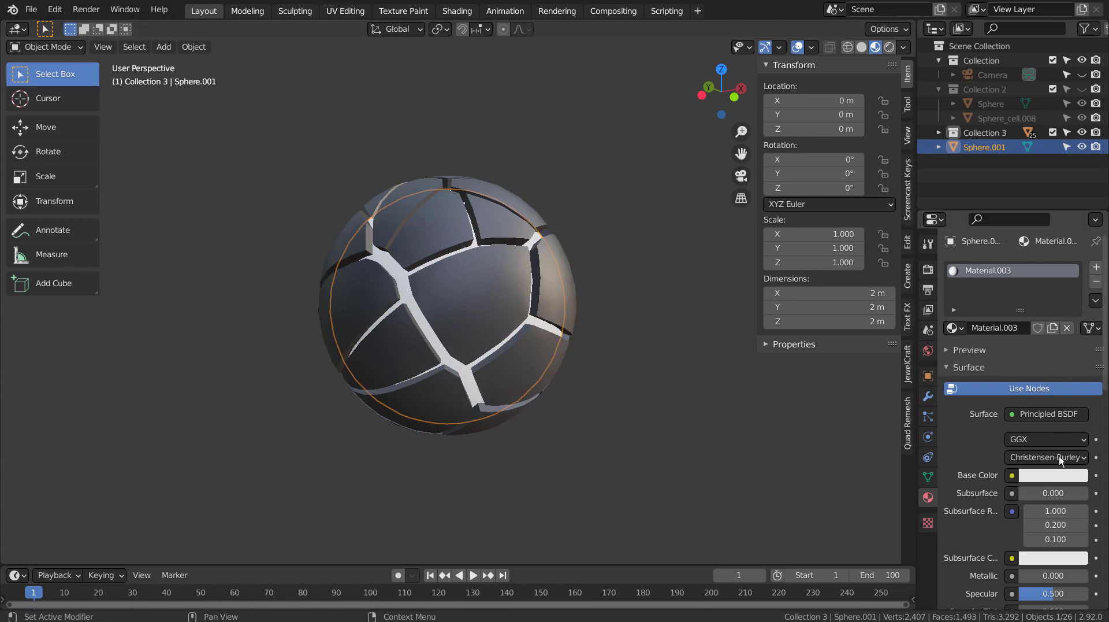
- Give Sphere.001 a pink Emission surface with strength 15
{"action": "left_click", "coordinate": [1014, 413]}
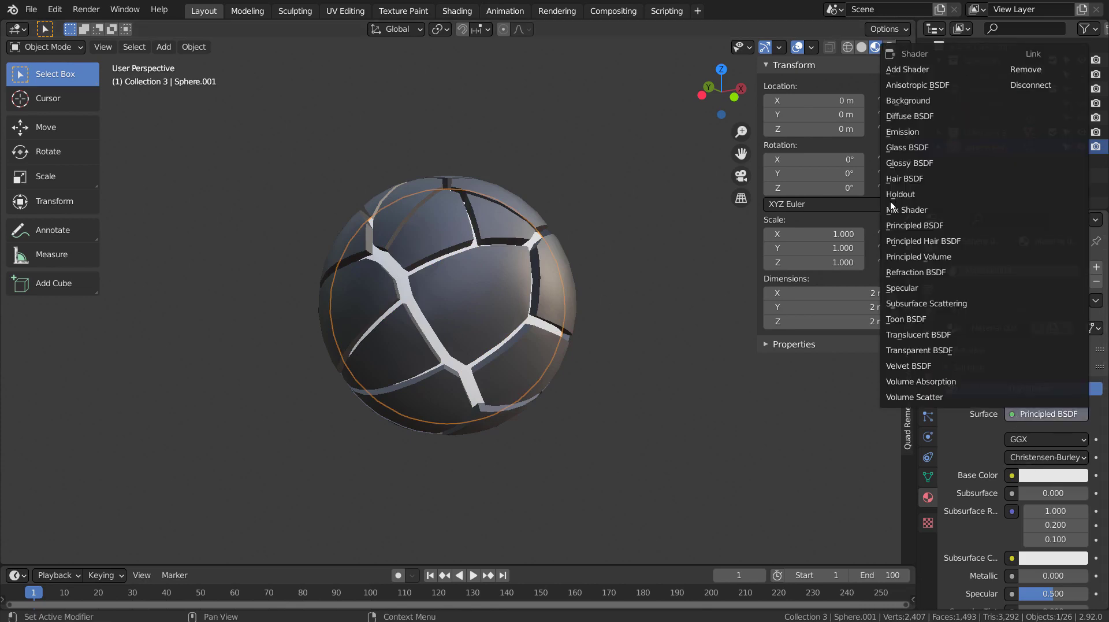
{"action": "left_click", "coordinate": [896, 131]}
{"action": "left_click", "coordinate": [1048, 439]}
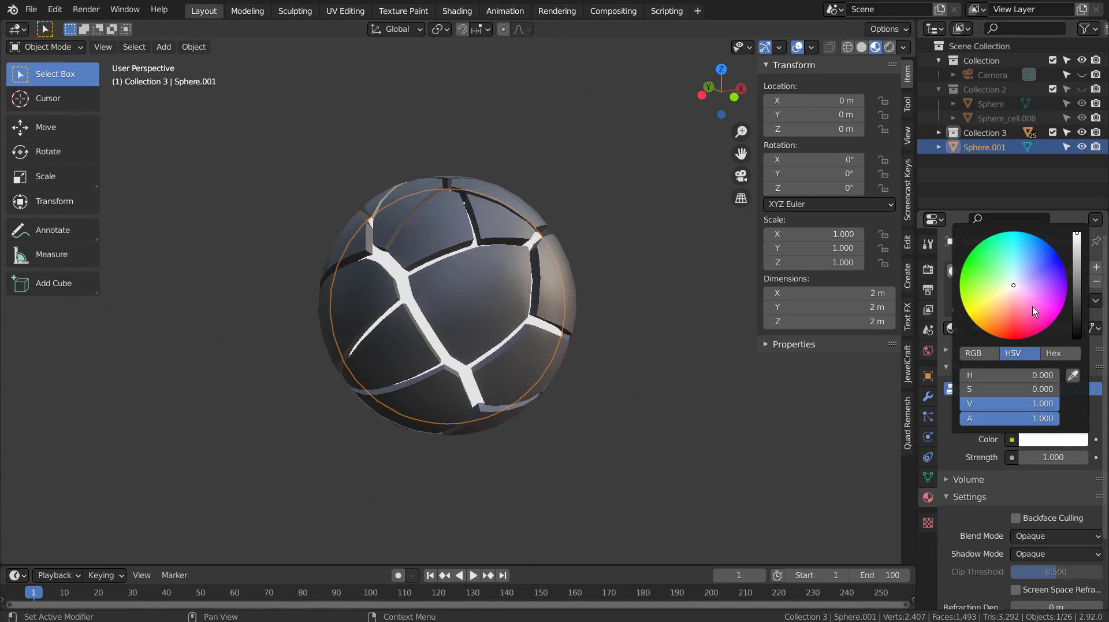
{"action": "left_click", "coordinate": [1026, 301]}
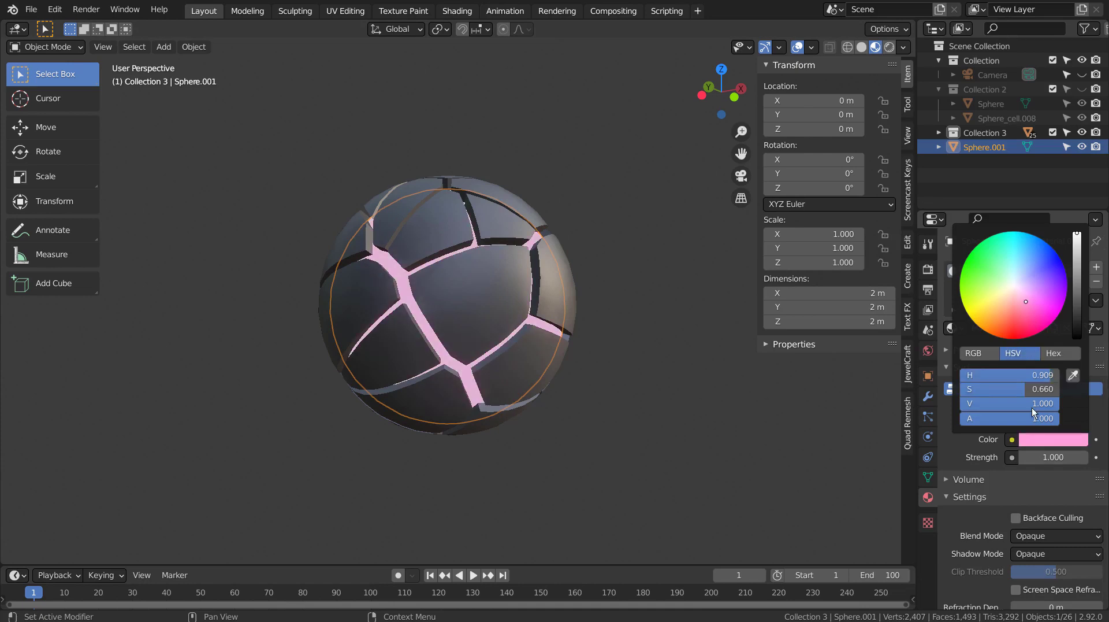
{"action": "left_click", "coordinate": [1049, 457]}
{"action": "type", "text": "15"}
{"action": "key", "text": "Return"}
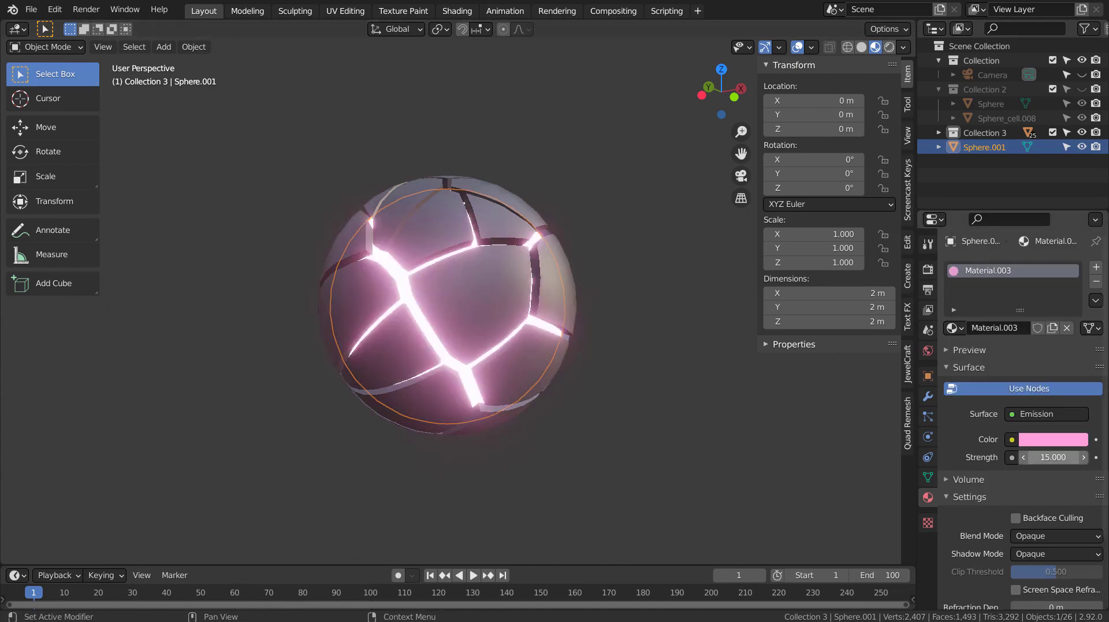
{"action": "left_click", "coordinate": [927, 269]}
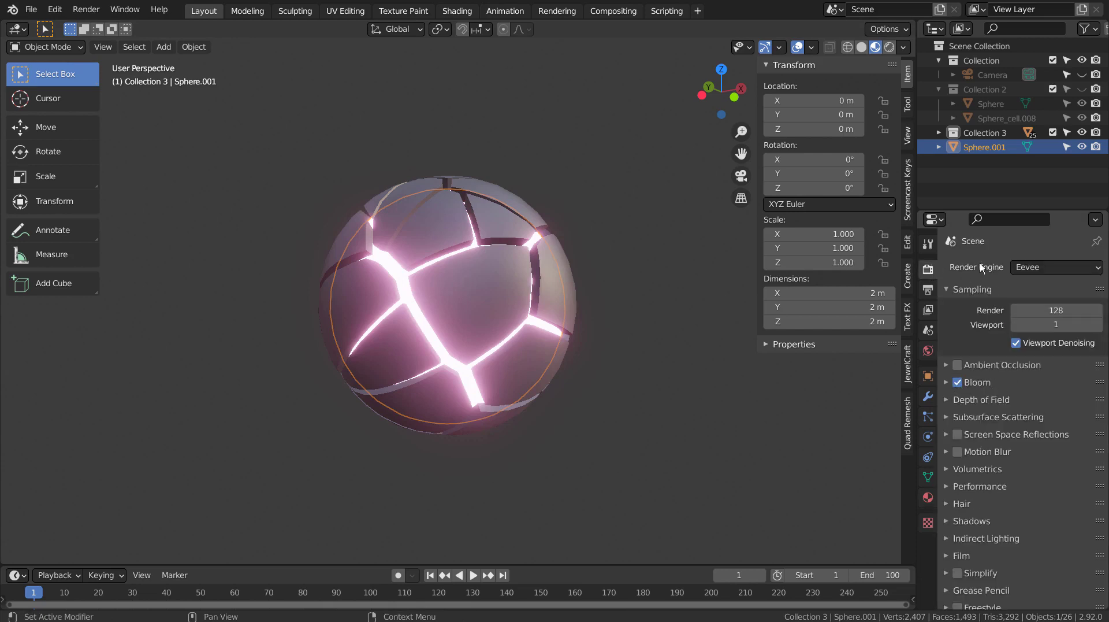
- Select all Collection 3 fragments and scale them down slightly
{"action": "right_click", "coordinate": [981, 134]}
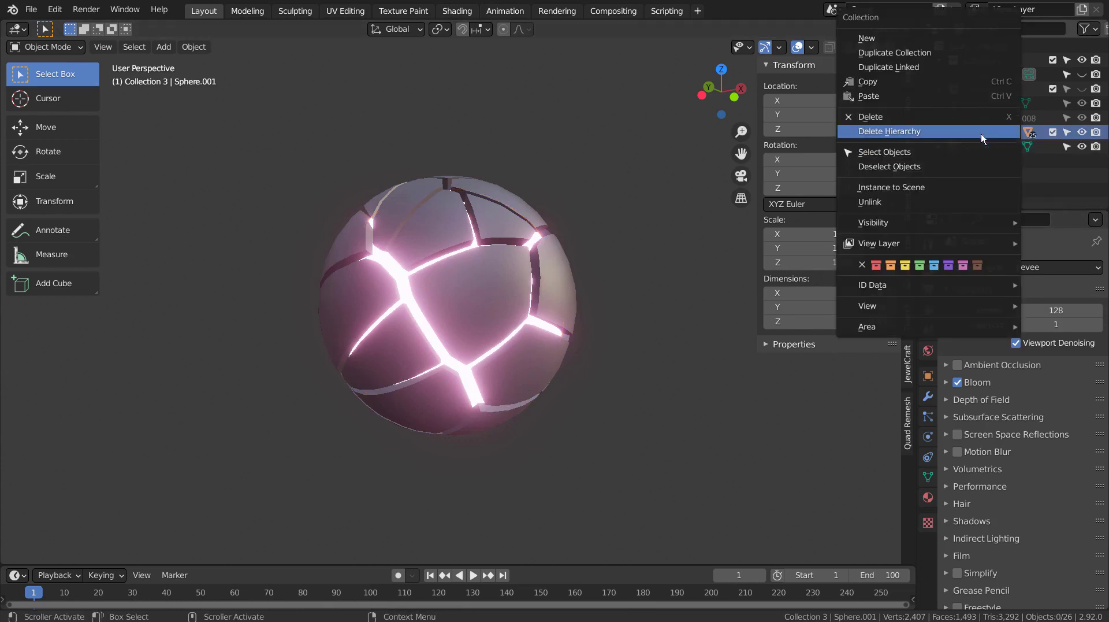
{"action": "left_click", "coordinate": [910, 153]}
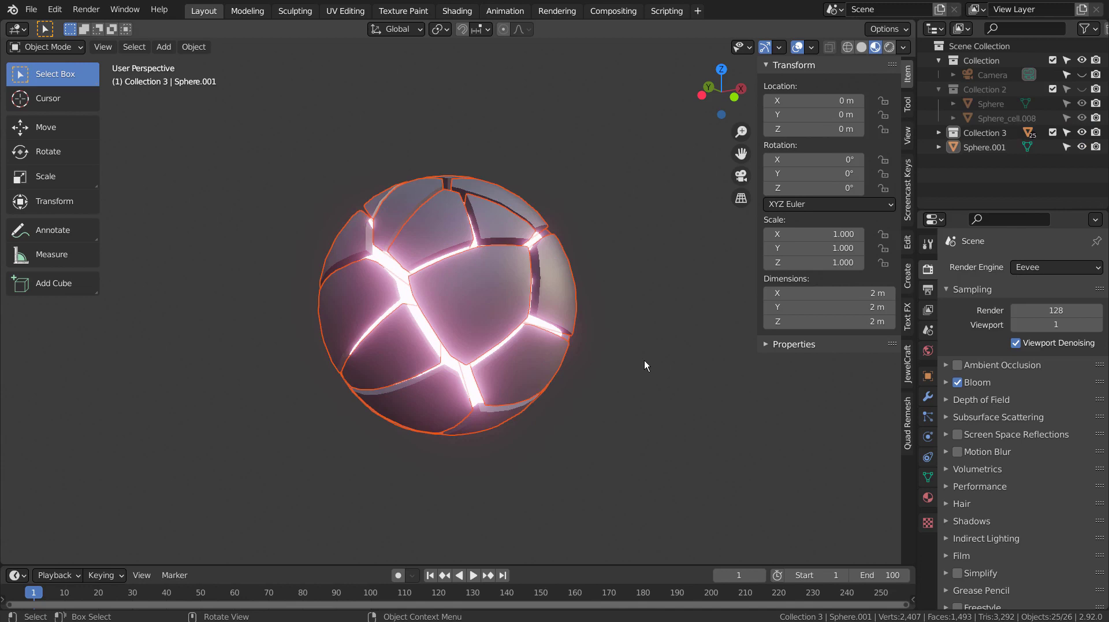
{"action": "key", "text": "s"}
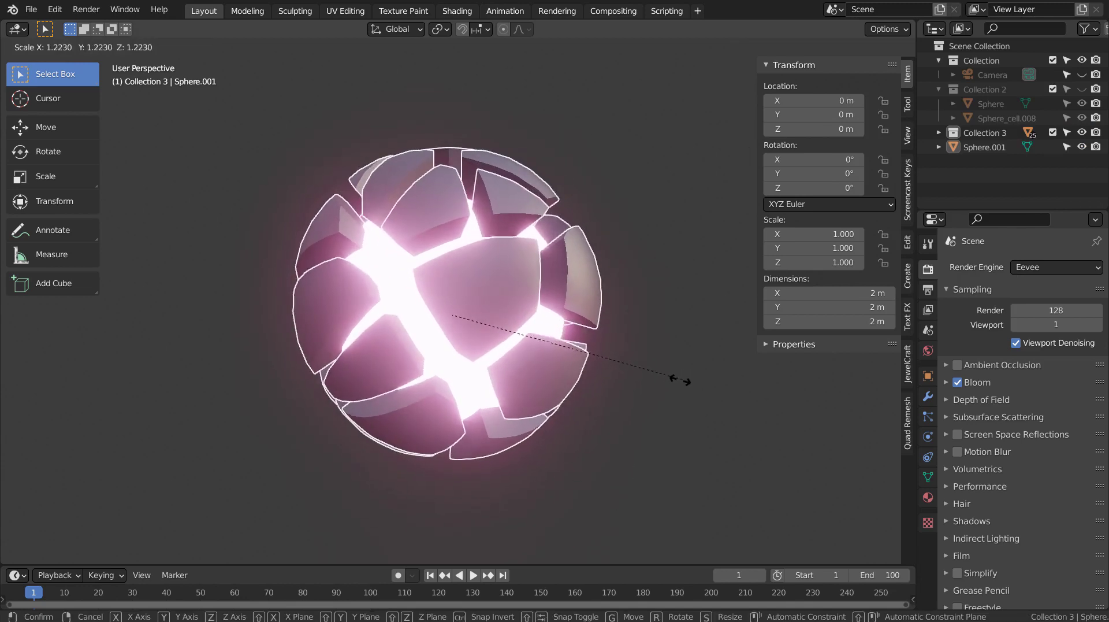
{"action": "left_click", "coordinate": [628, 396]}
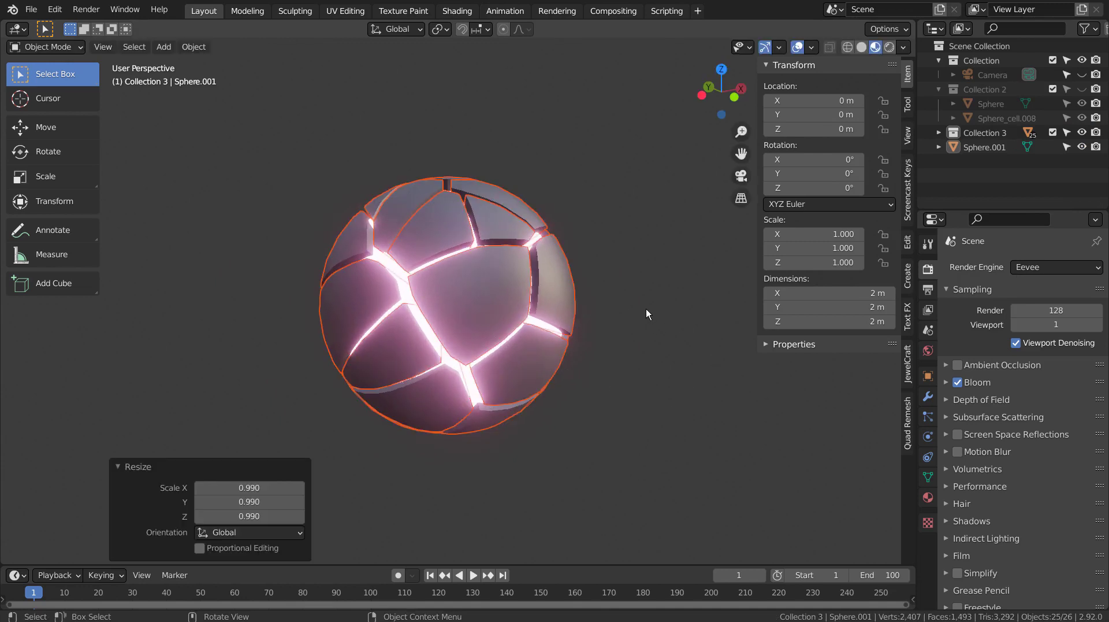
- Join the shell fragments into a single object with Ctrl+J
{"action": "key", "text": "ctrl"}
{"action": "left_click", "coordinate": [480, 303], "text": "ctrl"}
{"action": "key", "text": "ctrl+j"}
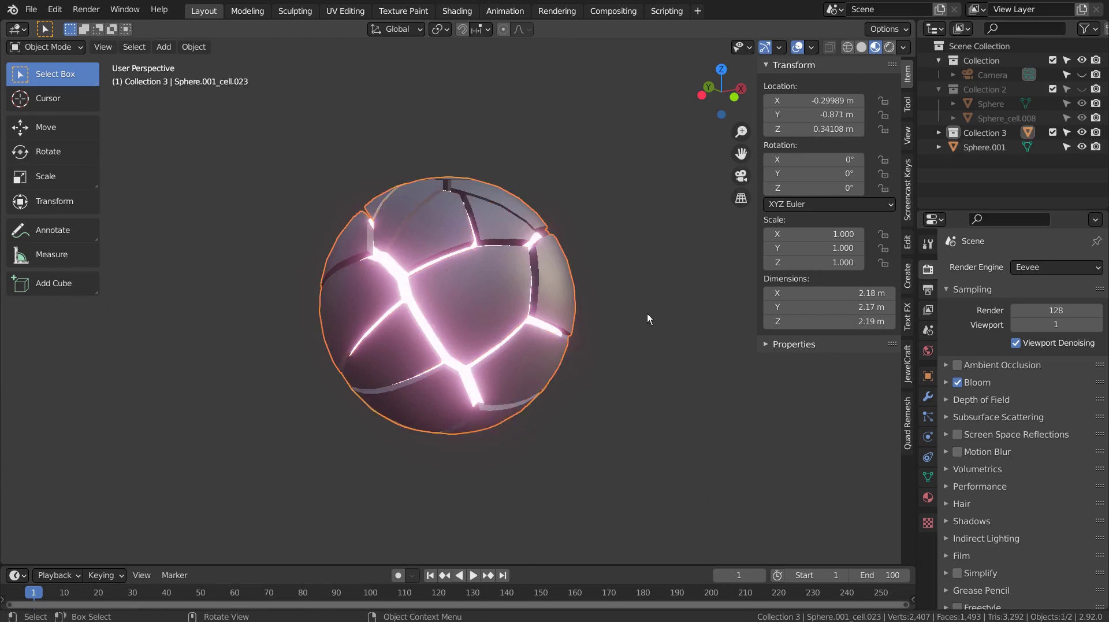
- Enlarge the joined shell by 1.095 around the glowing core
{"action": "key", "text": "s"}
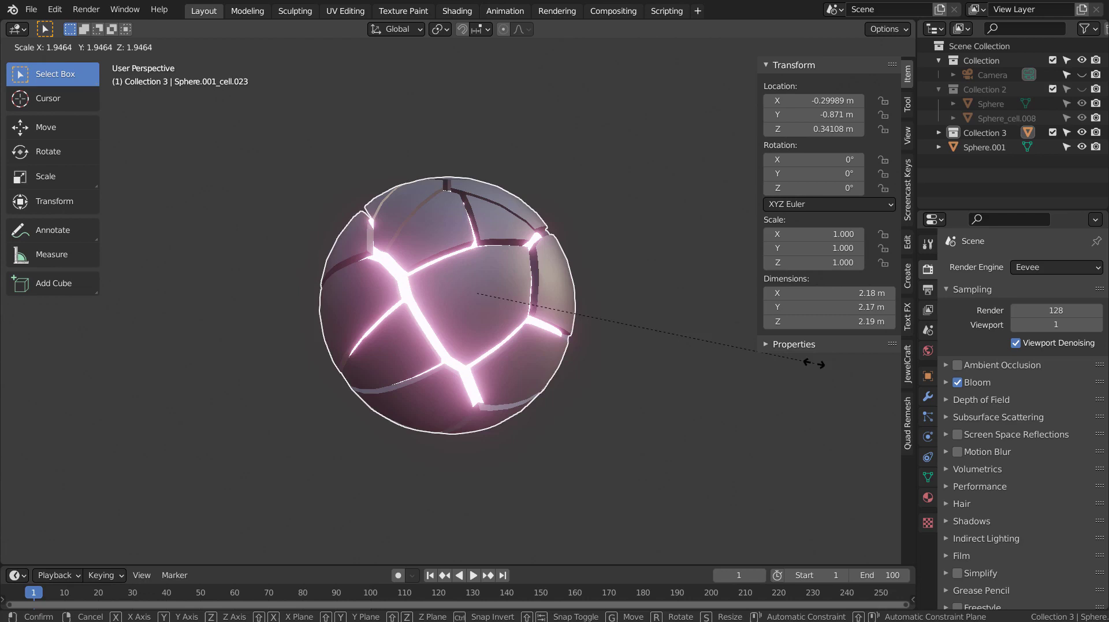
{"action": "left_click", "coordinate": [598, 390]}
{"action": "key", "text": "ctrl+z"}
{"action": "key", "text": "ctrl+z"}
{"action": "key", "text": "ctrl+z"}
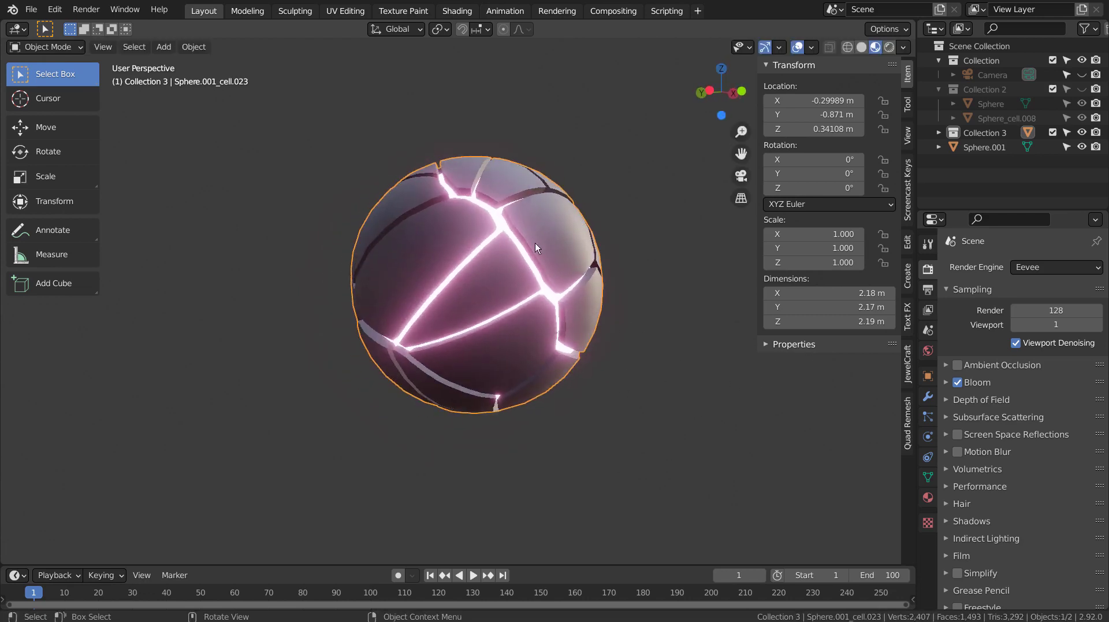
{"action": "key", "text": "ctrl+z"}
{"action": "key", "text": "ctrl+shift+z"}
{"action": "key", "text": "ctrl+shift+z"}
{"action": "key", "text": "ctrl+shift+z"}
{"action": "key", "text": "s"}
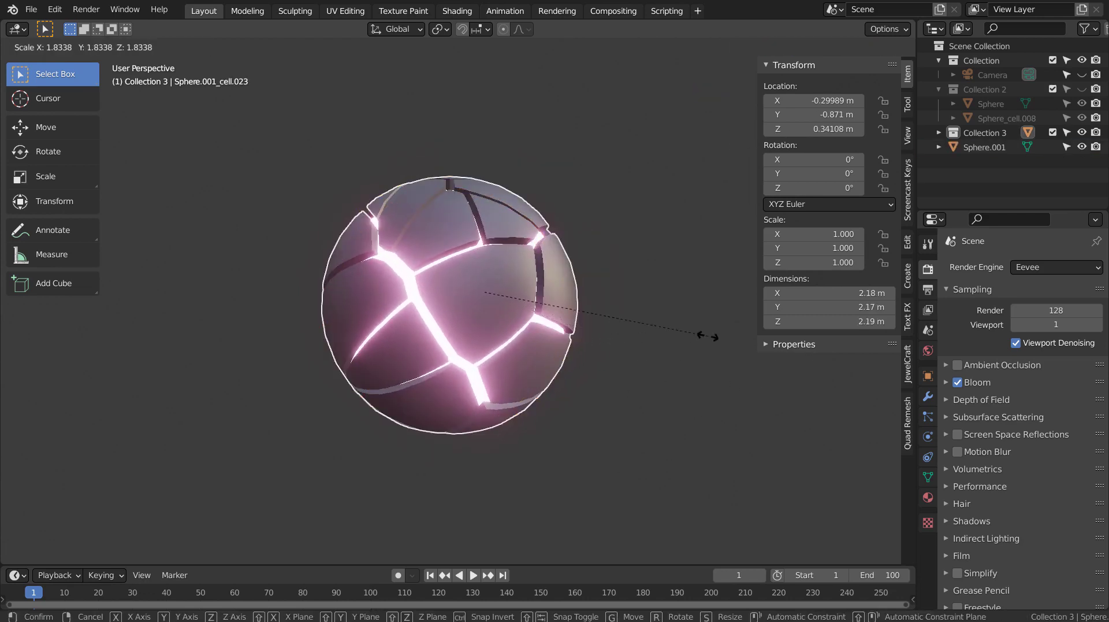
{"action": "left_click", "coordinate": [605, 354]}
{"action": "mouse_move", "coordinate": [673, 399]}
{"action": "middle_mouse_down"}
{"action": "mouse_move", "coordinate": [806, 375]}
{"action": "mouse_move", "coordinate": [605, 341]}
{"action": "mouse_move", "coordinate": [553, 400]}
{"action": "mouse_move", "coordinate": [648, 408]}
{"action": "middle_mouse_up"}
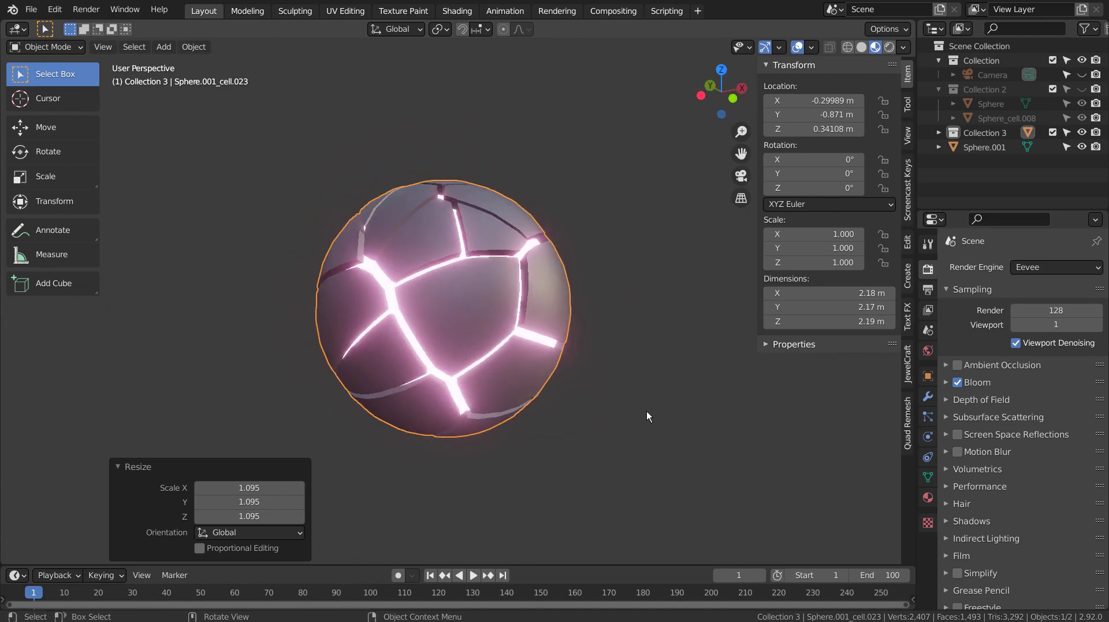
- Add a Displace modifier with a new texture to the cracked shell
{"action": "left_click", "coordinate": [928, 396]}
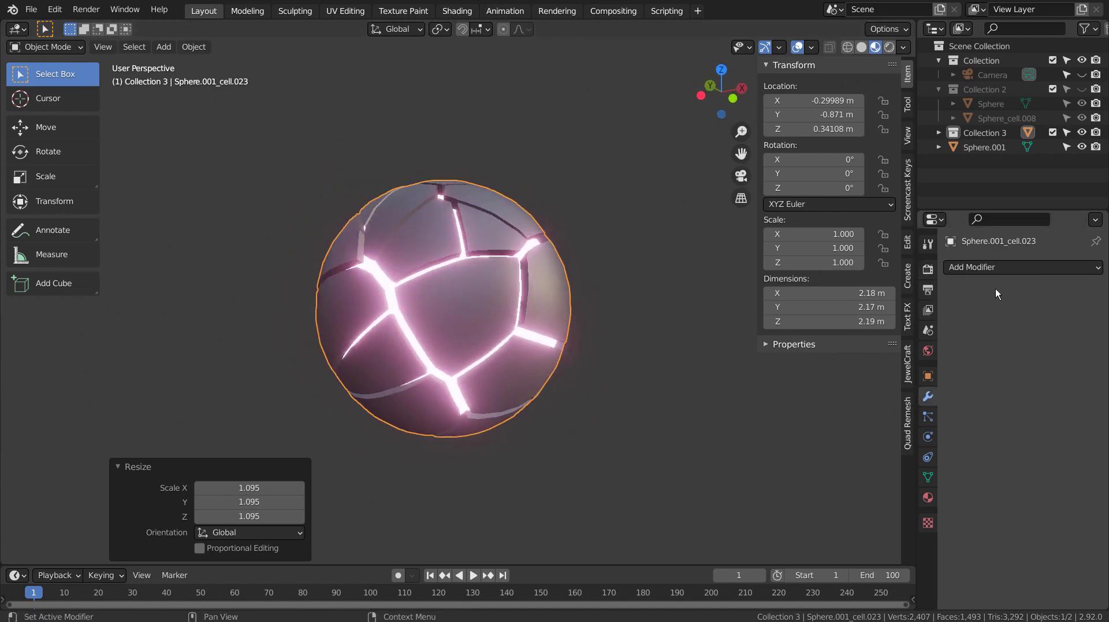
{"action": "left_click", "coordinate": [442, 266]}
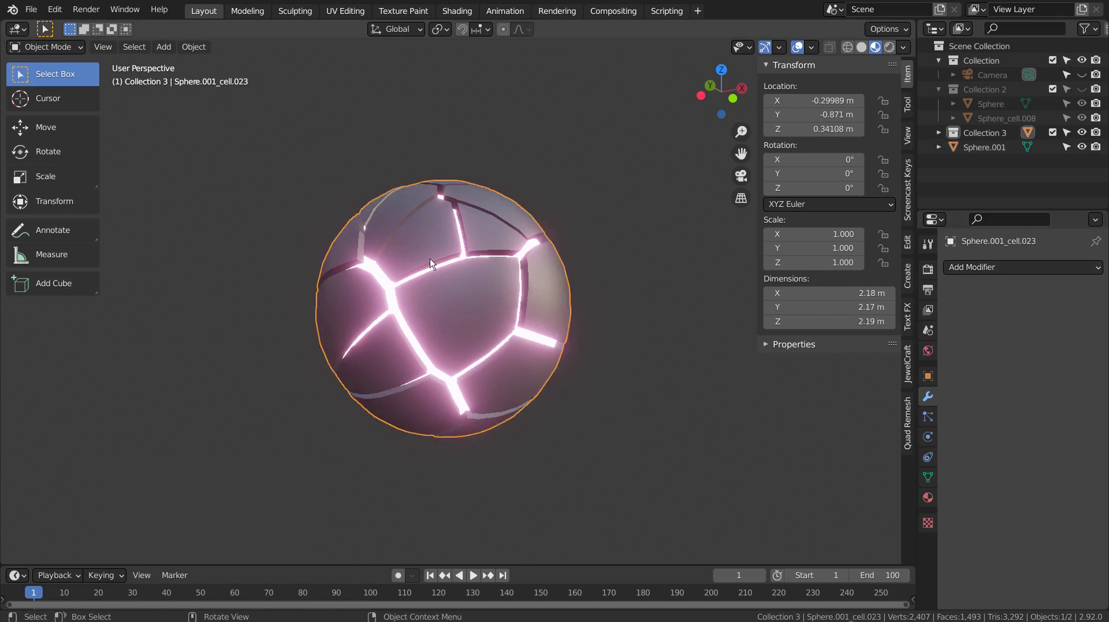
{"action": "left_click", "coordinate": [1025, 272]}
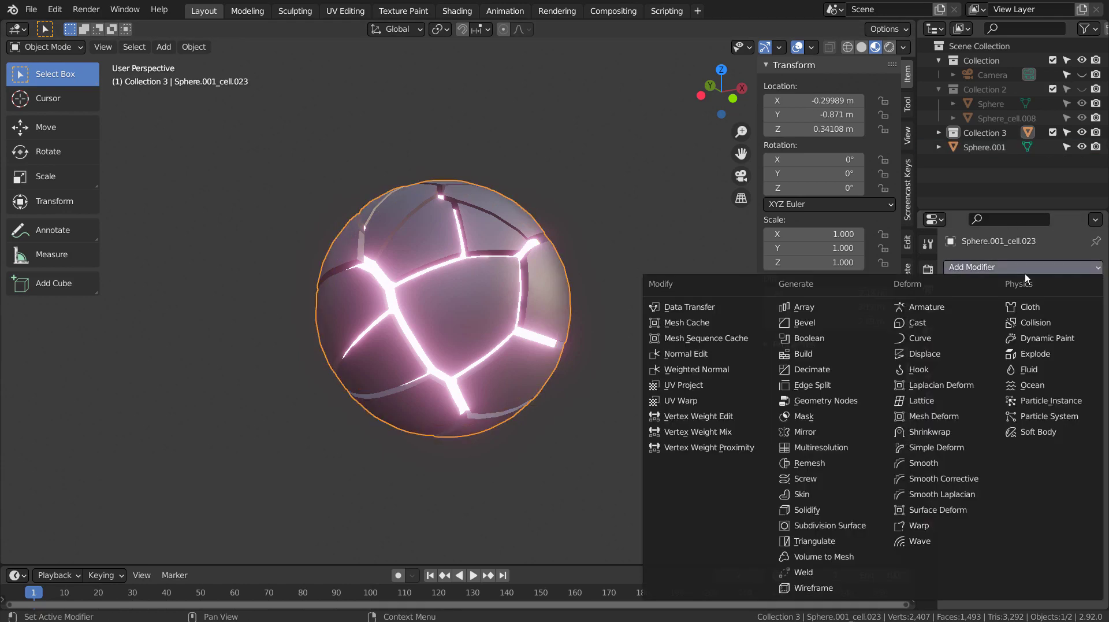
{"action": "left_click", "coordinate": [963, 354]}
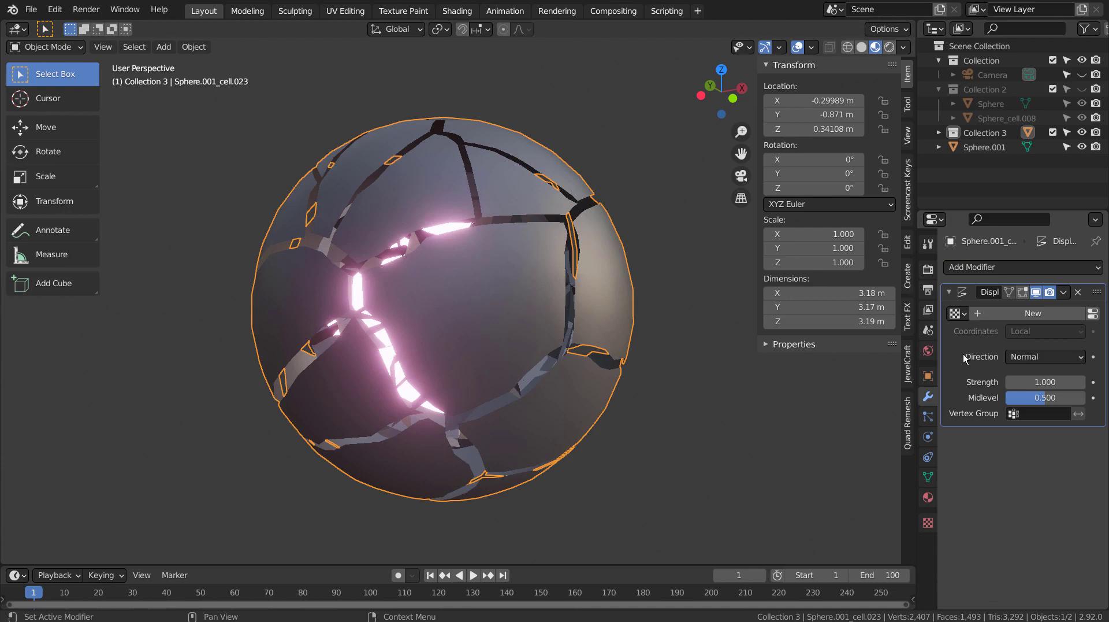
{"action": "left_click", "coordinate": [986, 313]}
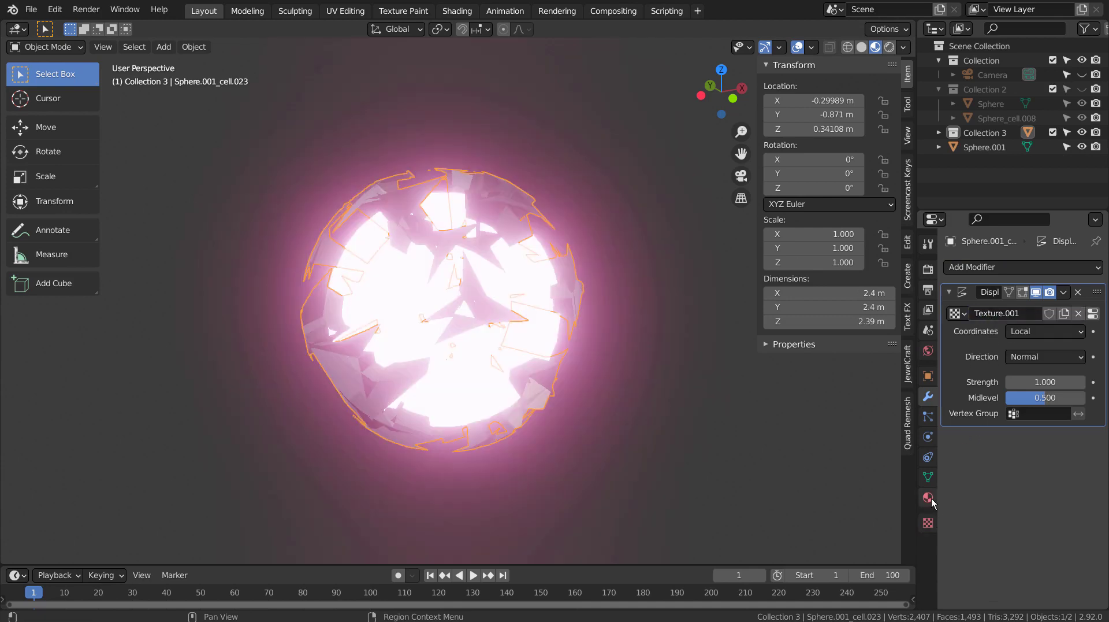
- Set the displacement texture type to Marble
{"action": "left_click", "coordinate": [929, 522]}
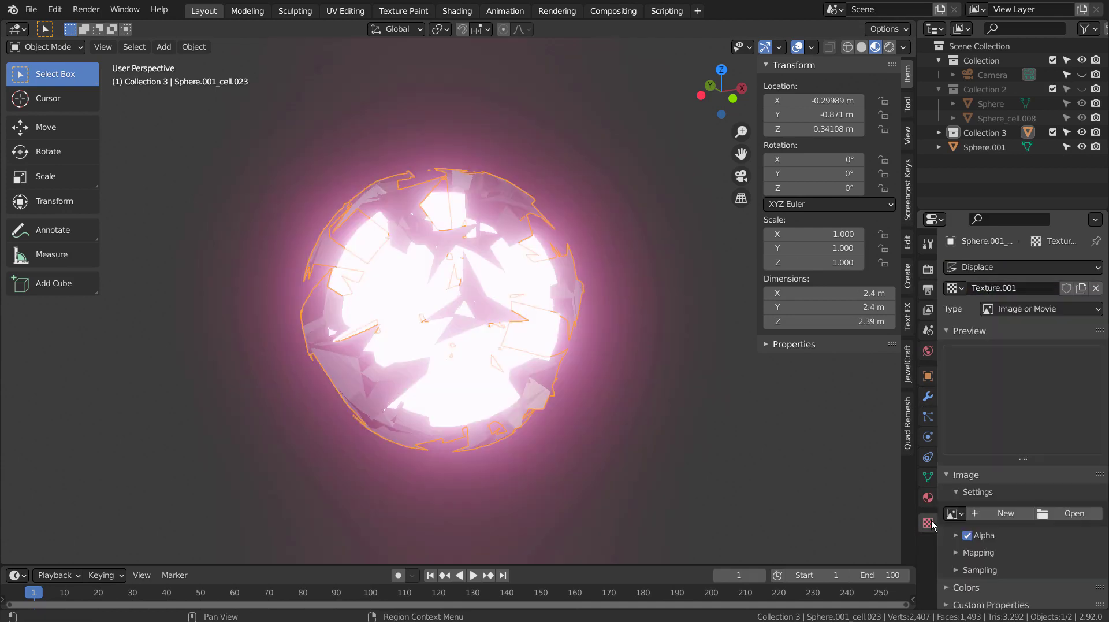
{"action": "left_click", "coordinate": [994, 310]}
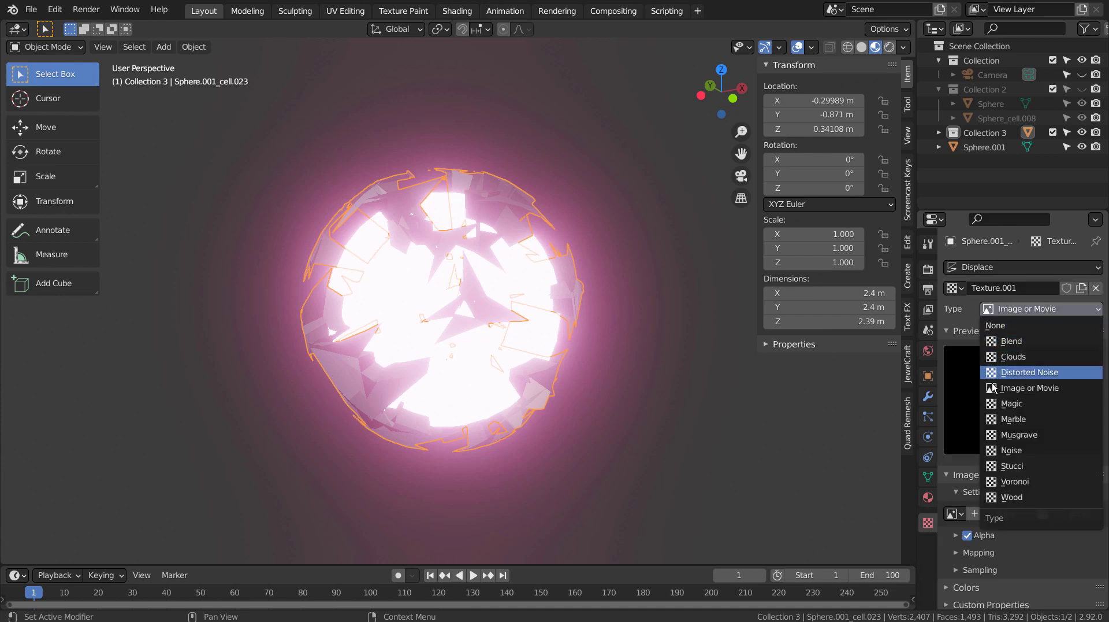
{"action": "left_click", "coordinate": [992, 419]}
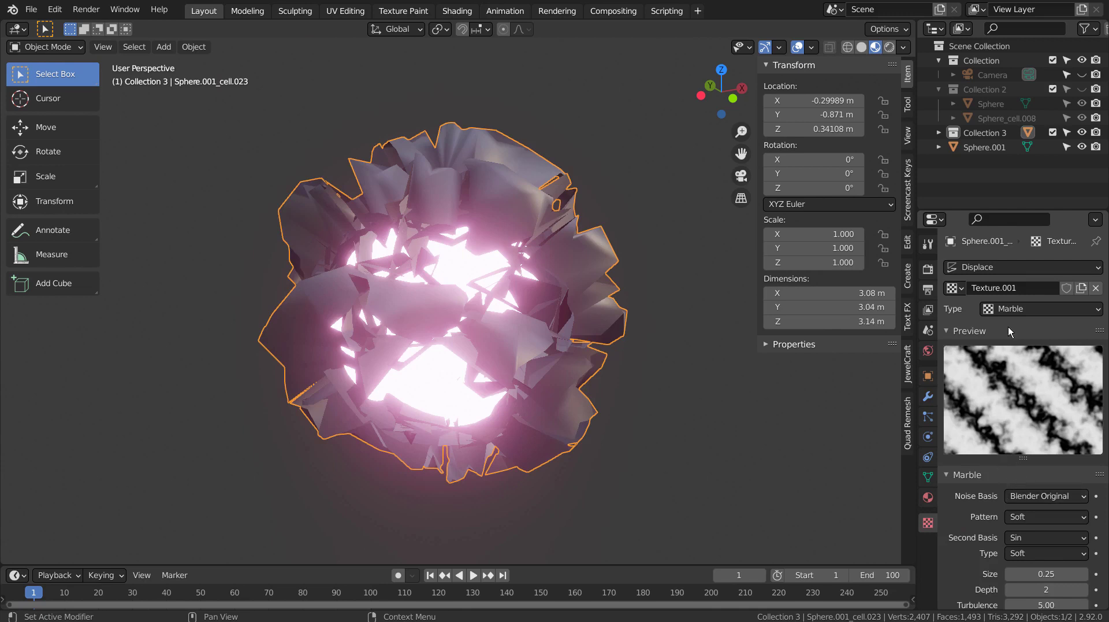
{"action": "left_click", "coordinate": [928, 396]}
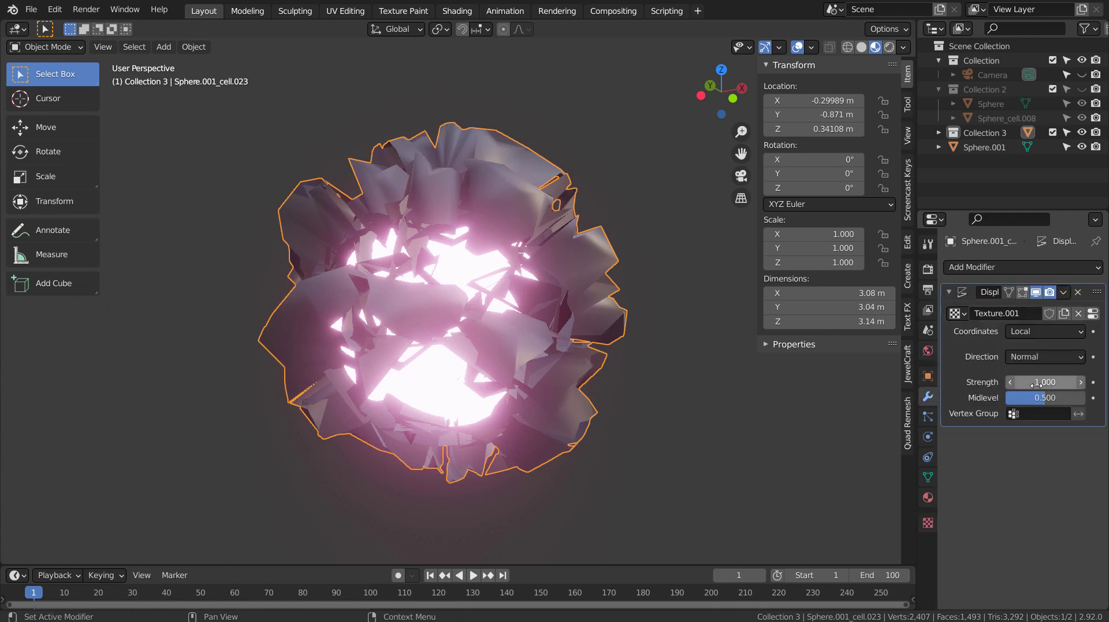
{"action": "left_click", "coordinate": [1039, 382]}
- Try Displace strengths around 0.2, then settle the strength back at 0
{"action": "type", "text": "0"}
{"action": "key", "text": "Return"}
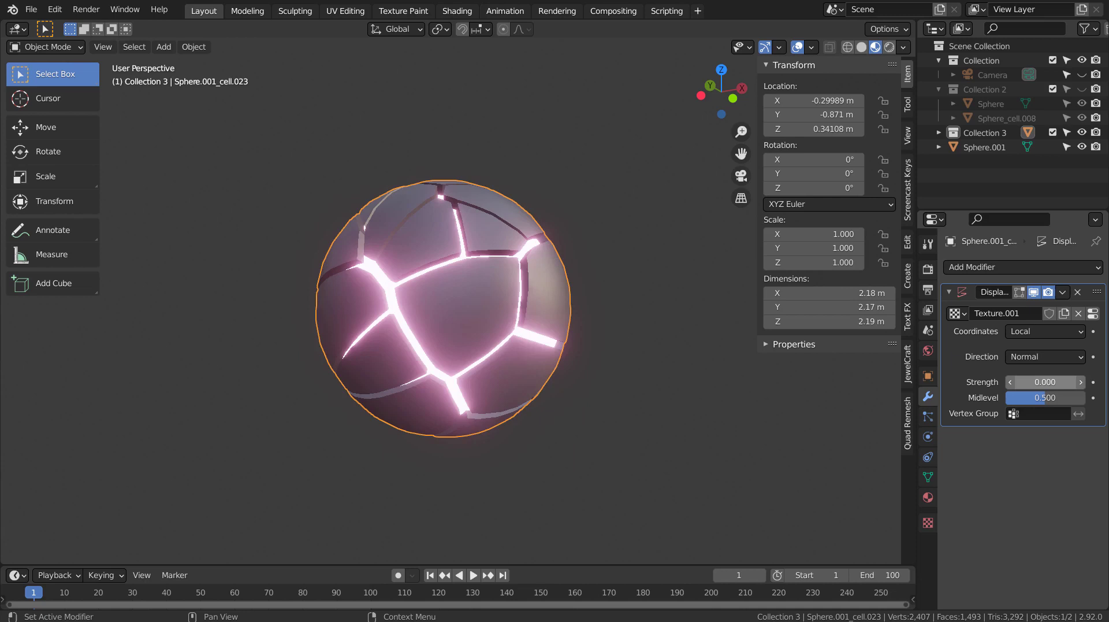
{"action": "left_click_drag", "start_coordinate": [1050, 379], "coordinate": [1063, 379]}
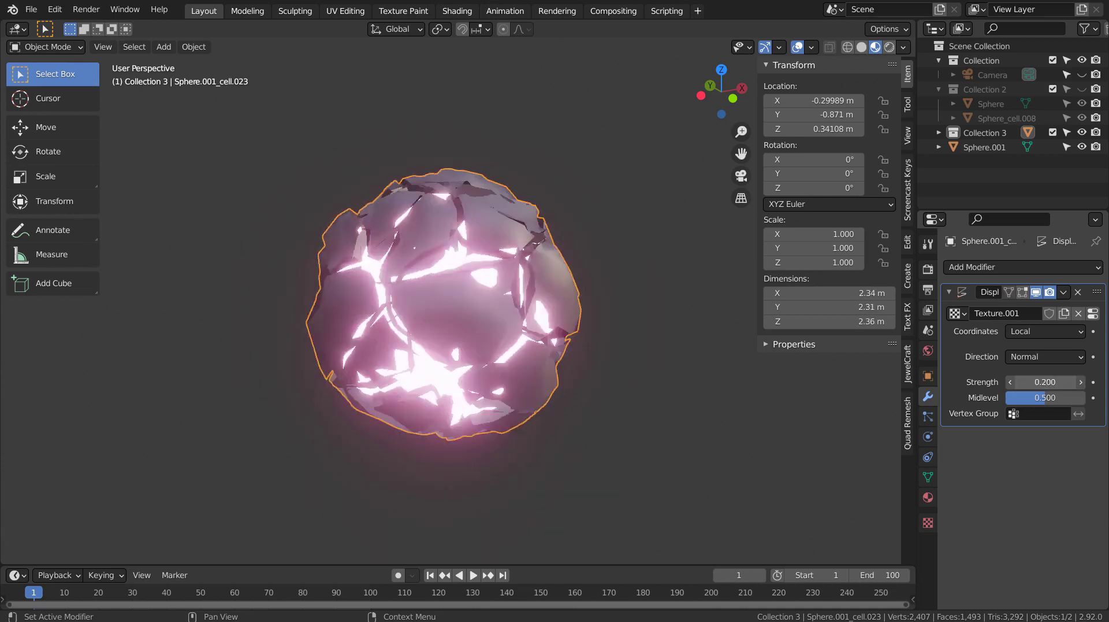
{"action": "mouse_move", "coordinate": [1063, 382]}
{"action": "left_mouse_down"}
{"action": "mouse_move", "coordinate": [1034, 381]}
{"action": "mouse_move", "coordinate": [1052, 382]}
{"action": "left_mouse_up"}
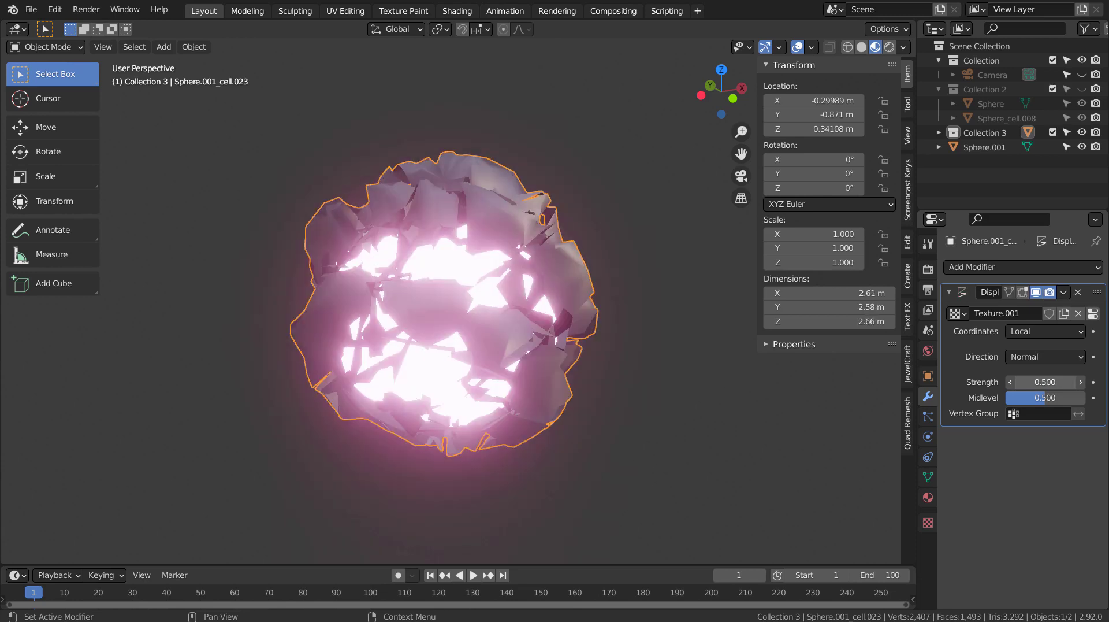
{"action": "left_click_drag", "start_coordinate": [1046, 382], "coordinate": [1016, 382]}
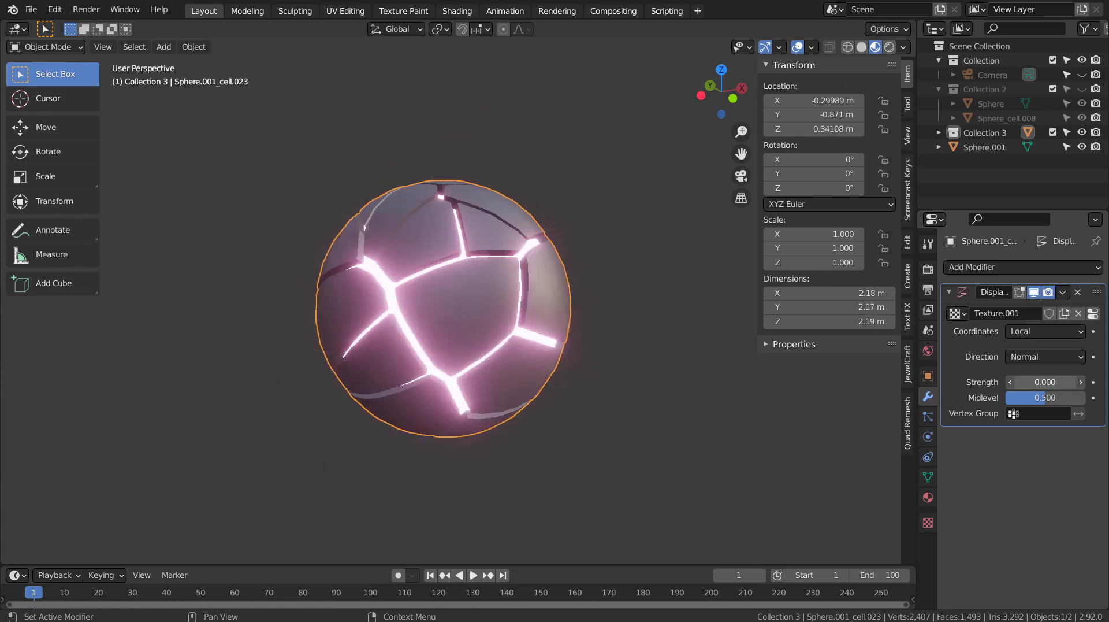
{"action": "key", "text": "Return"}
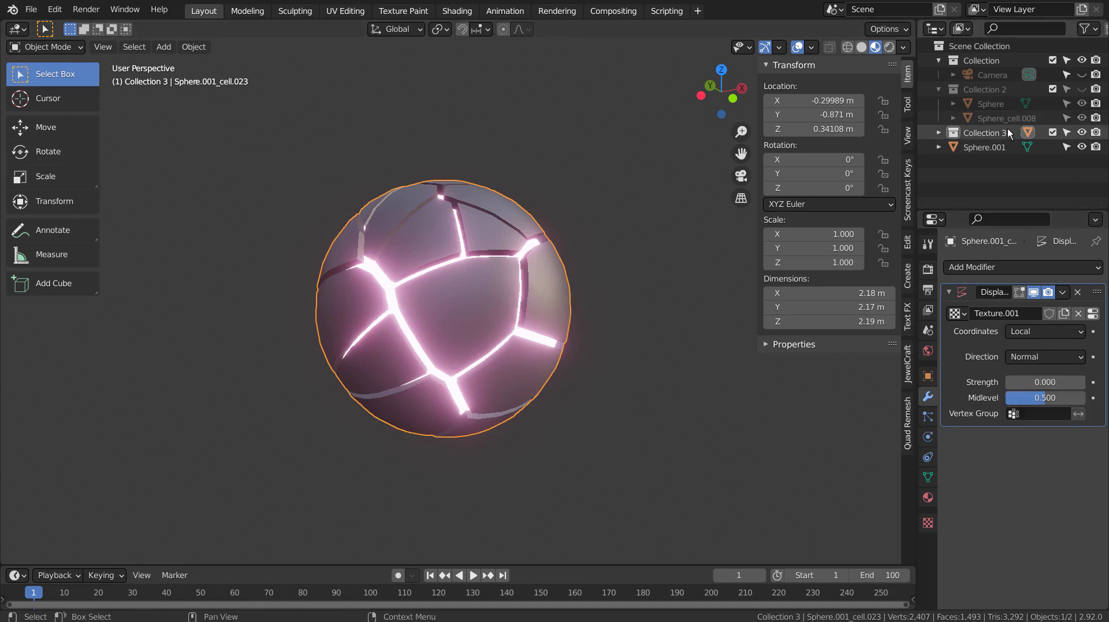
- Exclude Collection 3, delete Sphere.001, and select Sphere_cell.008 on the cracked sphere
{"action": "left_click", "coordinate": [1052, 133]}
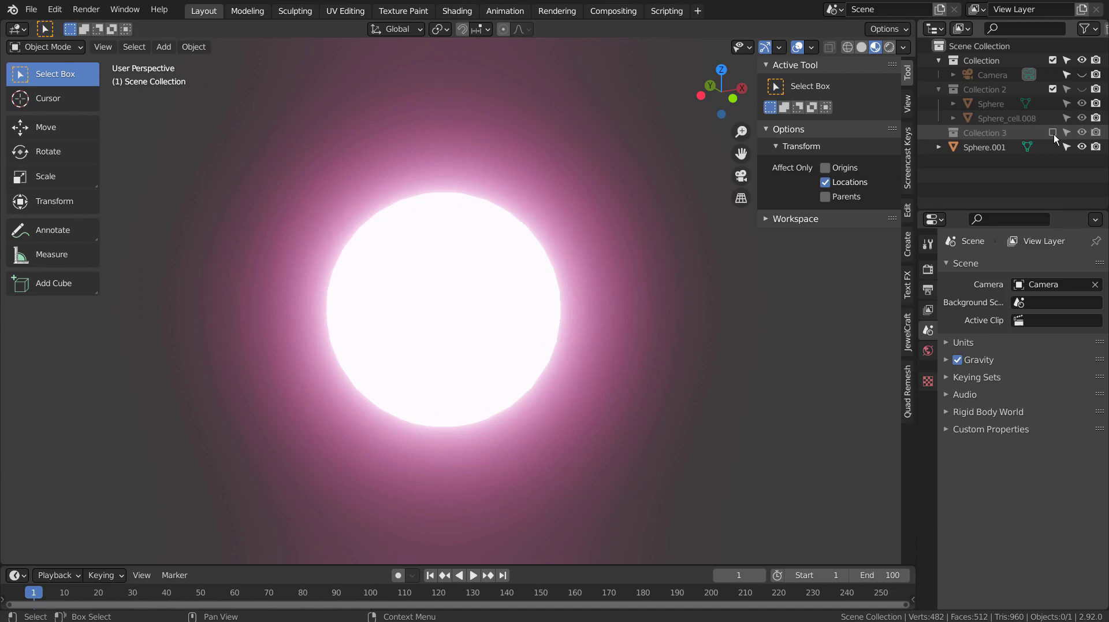
{"action": "key", "text": "x"}
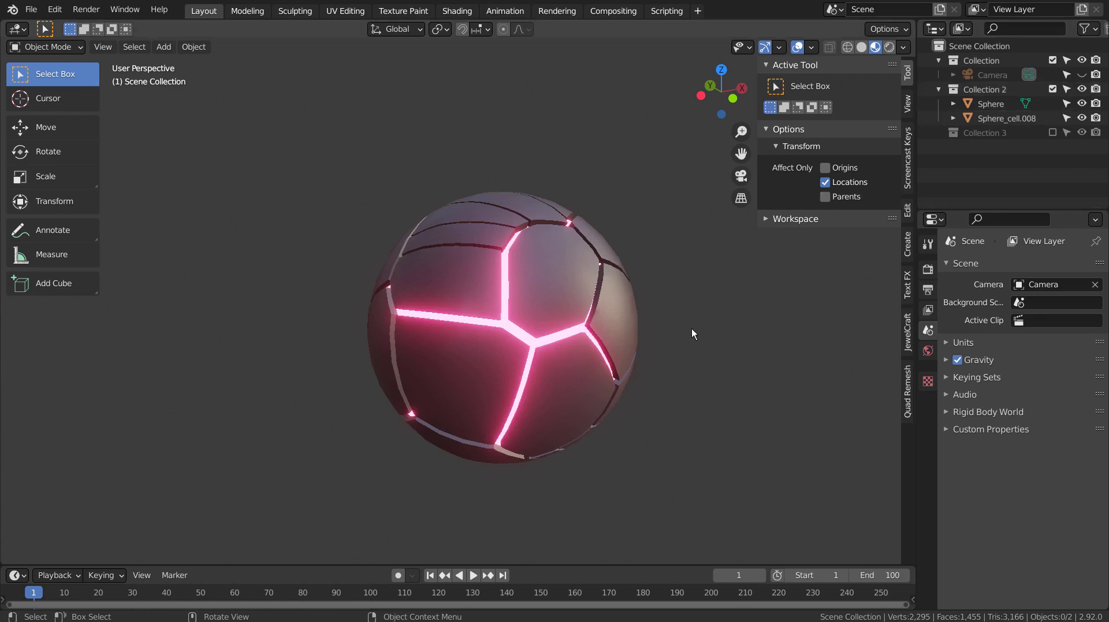
{"action": "mouse_move", "coordinate": [707, 369]}
{"action": "middle_mouse_down"}
{"action": "mouse_move", "coordinate": [593, 382]}
{"action": "mouse_move", "coordinate": [702, 391]}
{"action": "middle_mouse_up"}
{"action": "left_click", "coordinate": [451, 260]}
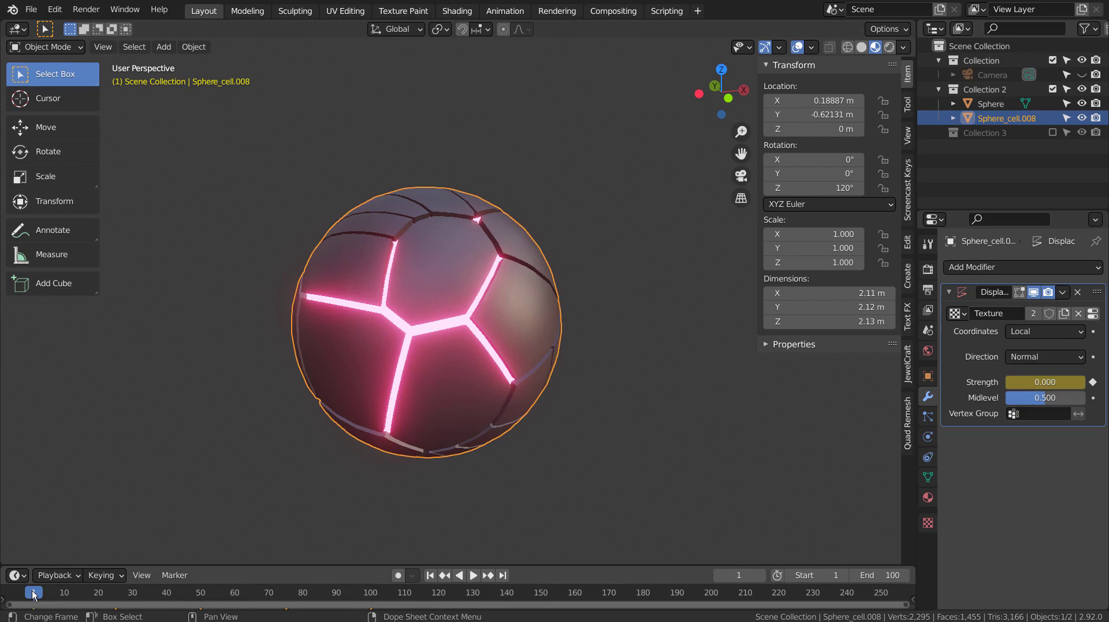
{"action": "key", "text": "space"}
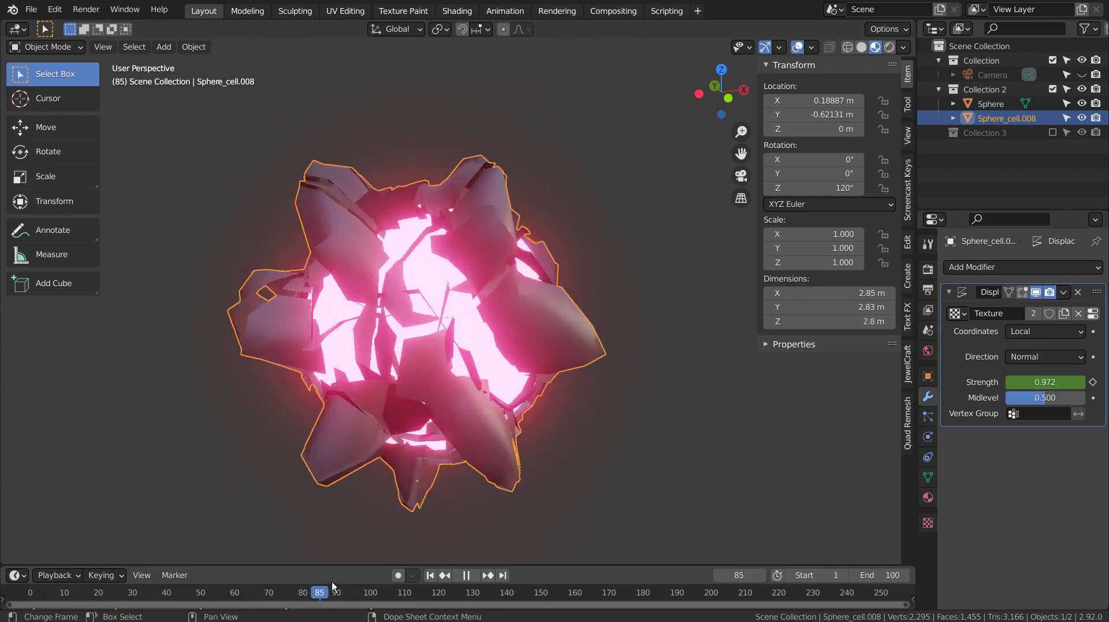
{"action": "key", "text": "space"}
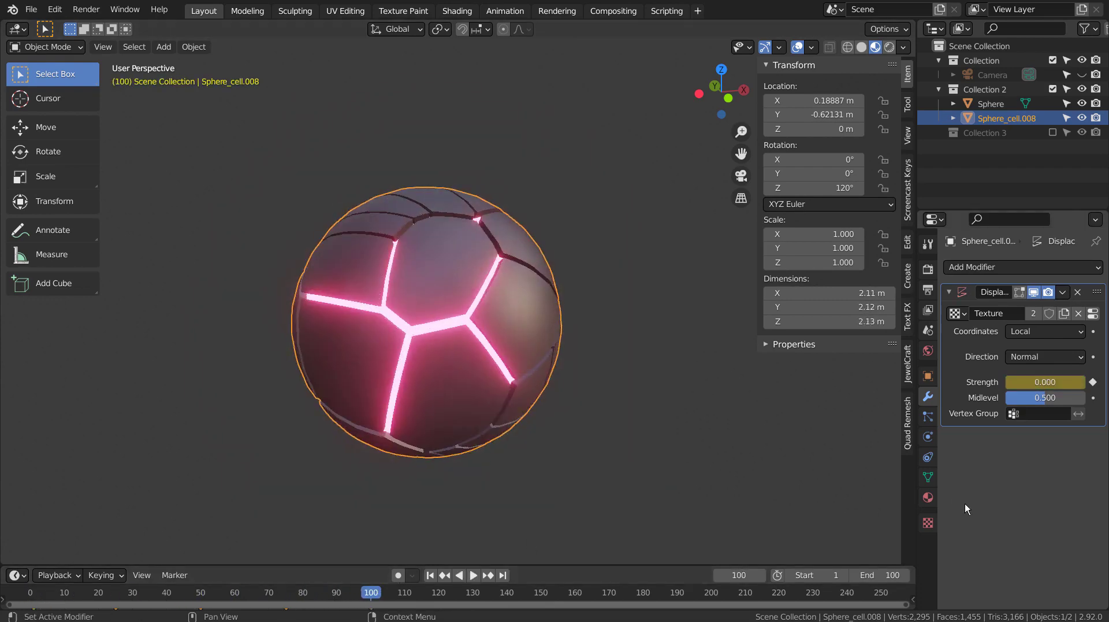
{"action": "key", "text": "Return"}
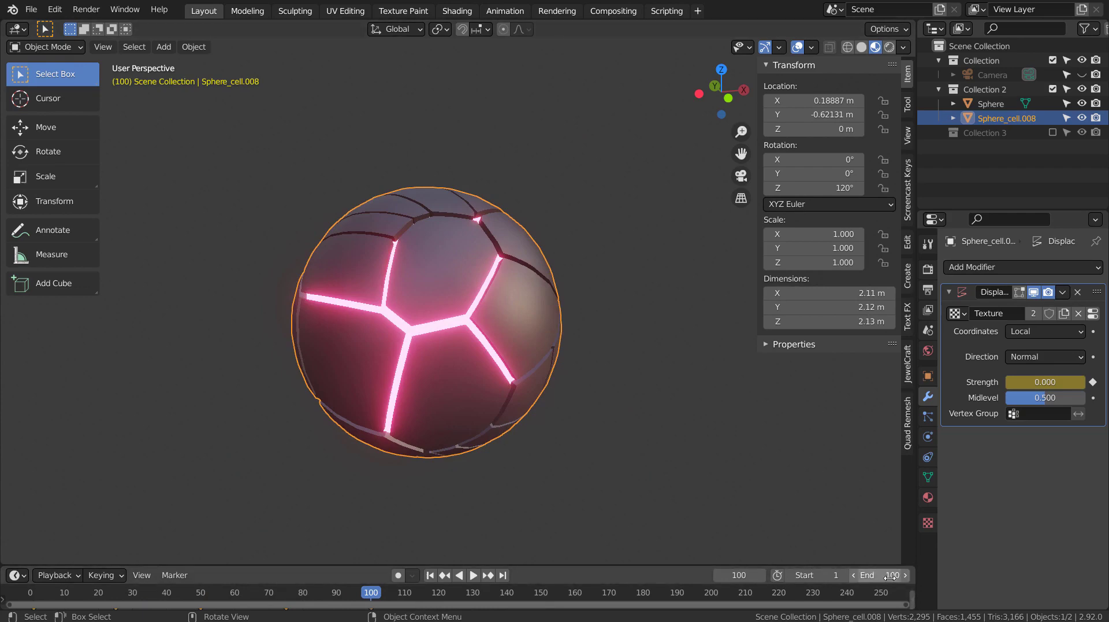
{"action": "mouse_move", "coordinate": [365, 593]}
{"action": "left_mouse_down"}
{"action": "mouse_move", "coordinate": [49, 591]}
{"action": "mouse_move", "coordinate": [373, 599]}
{"action": "left_mouse_up"}
{"action": "key", "text": "space"}
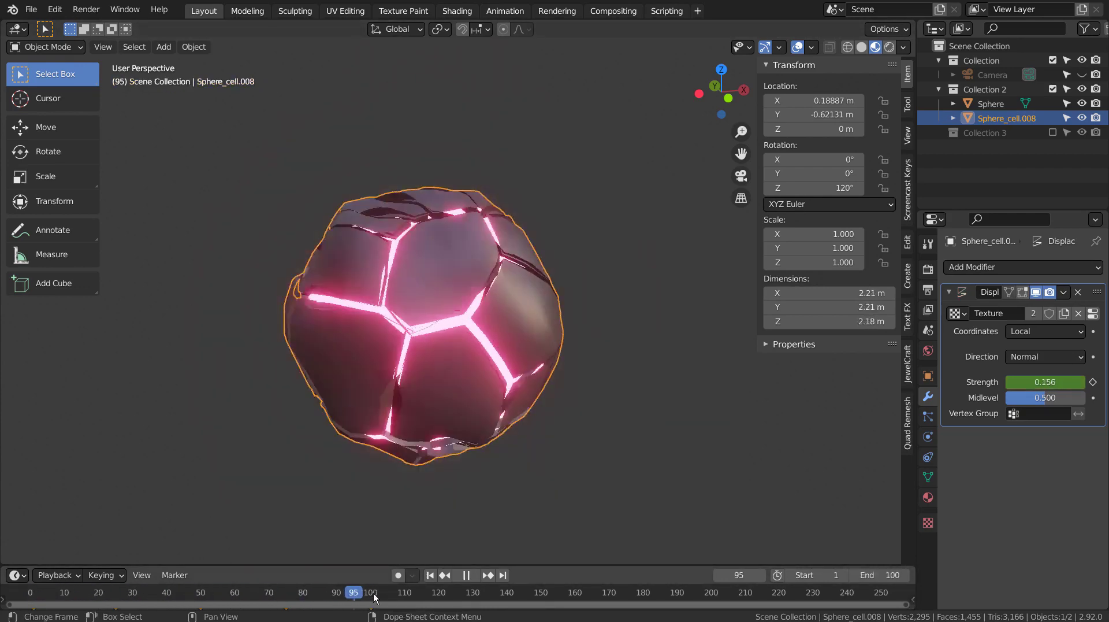
{"action": "left_click", "coordinate": [373, 599]}
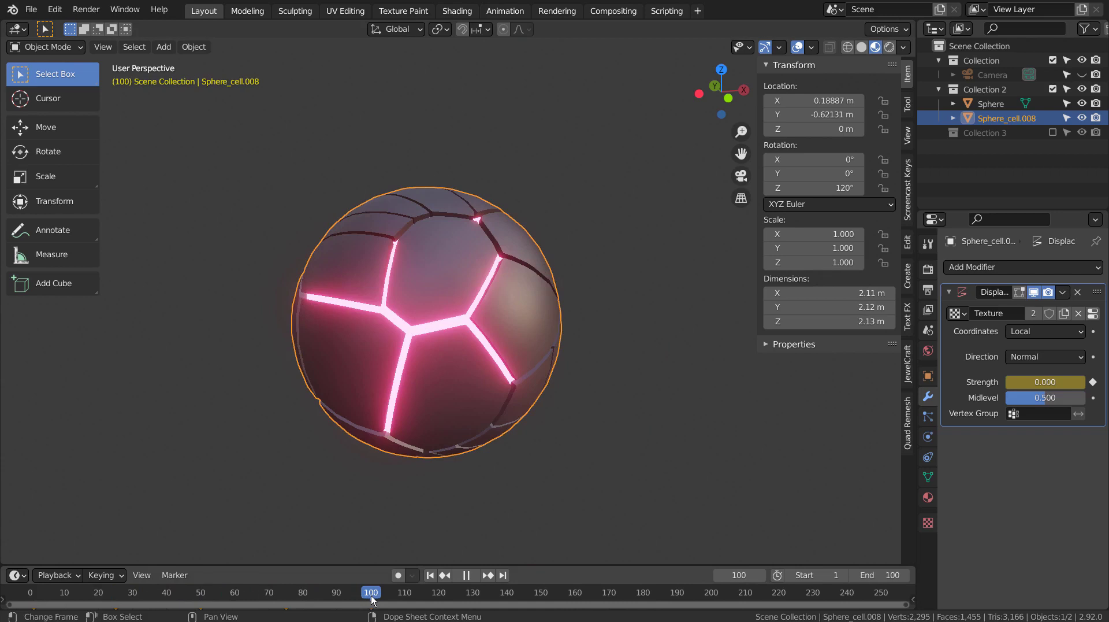
{"action": "left_click_drag", "start_coordinate": [373, 598], "coordinate": [25, 601]}
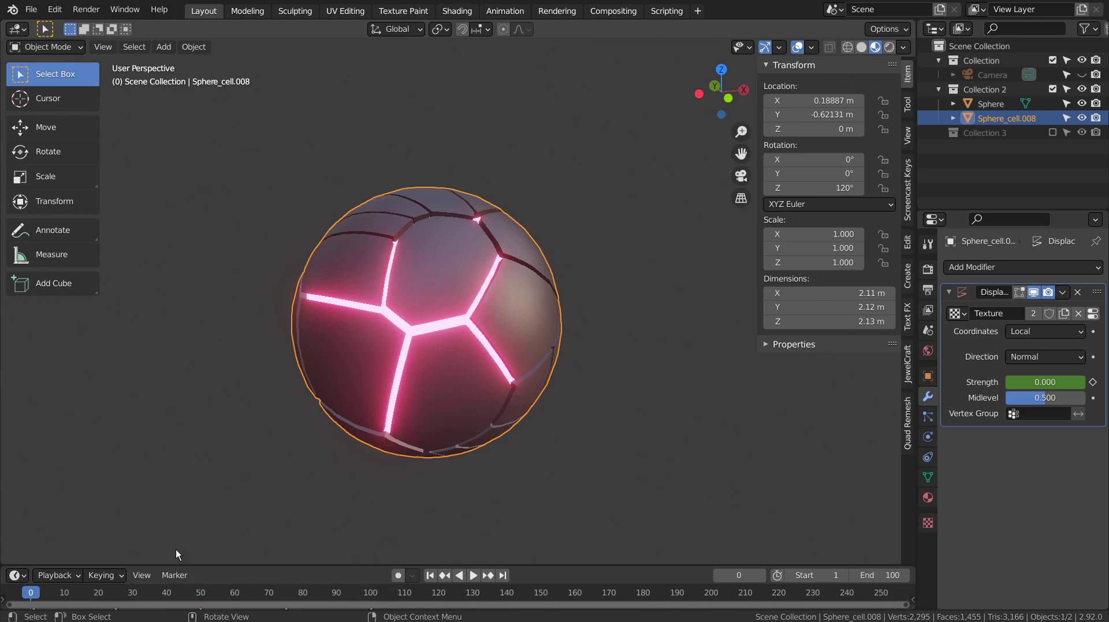
{"action": "left_click", "coordinate": [202, 594]}
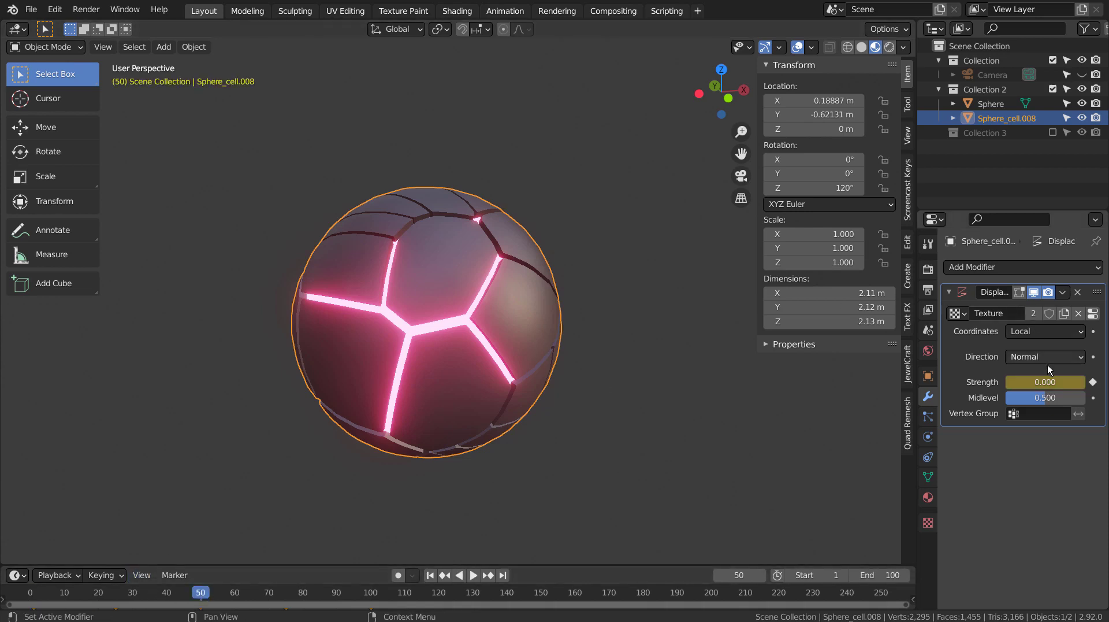
{"action": "left_click", "coordinate": [372, 594]}
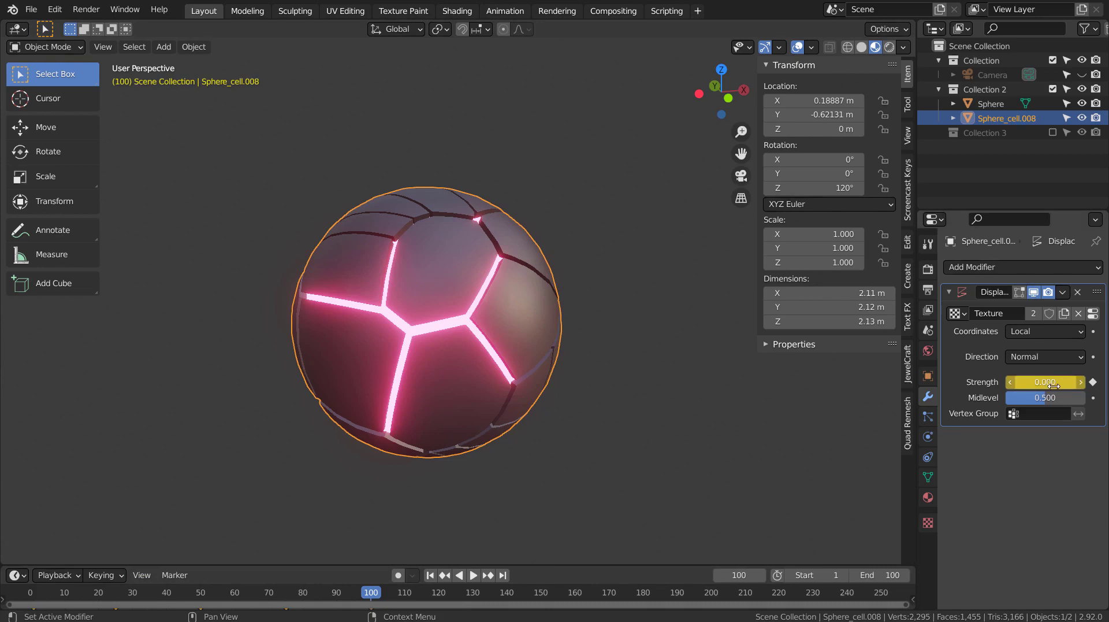
- Check Displace strength at frames 25 (-1) and 75 (1.5), then play the animation from frame 1
{"action": "left_click", "coordinate": [116, 594]}
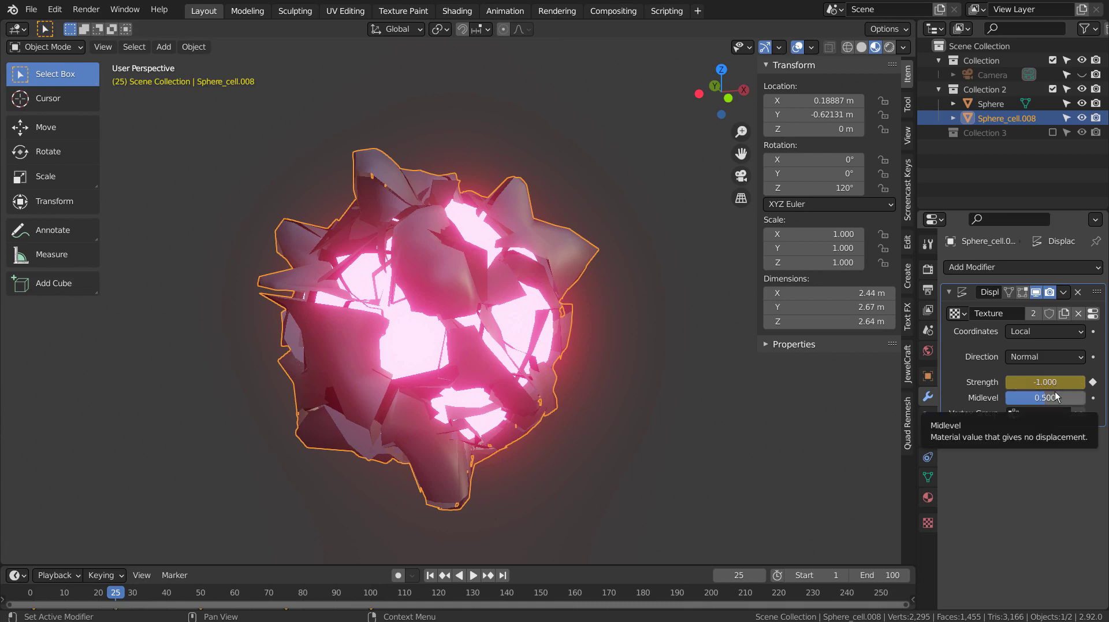
{"action": "left_click", "coordinate": [286, 590]}
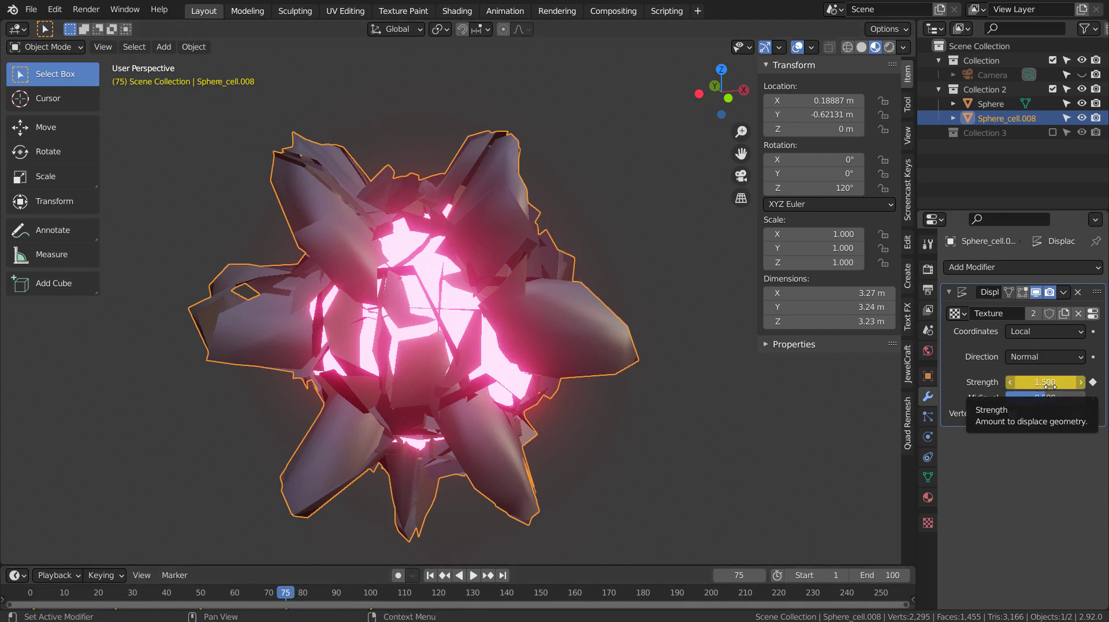
{"action": "left_click", "coordinate": [433, 574]}
{"action": "left_click", "coordinate": [473, 575]}
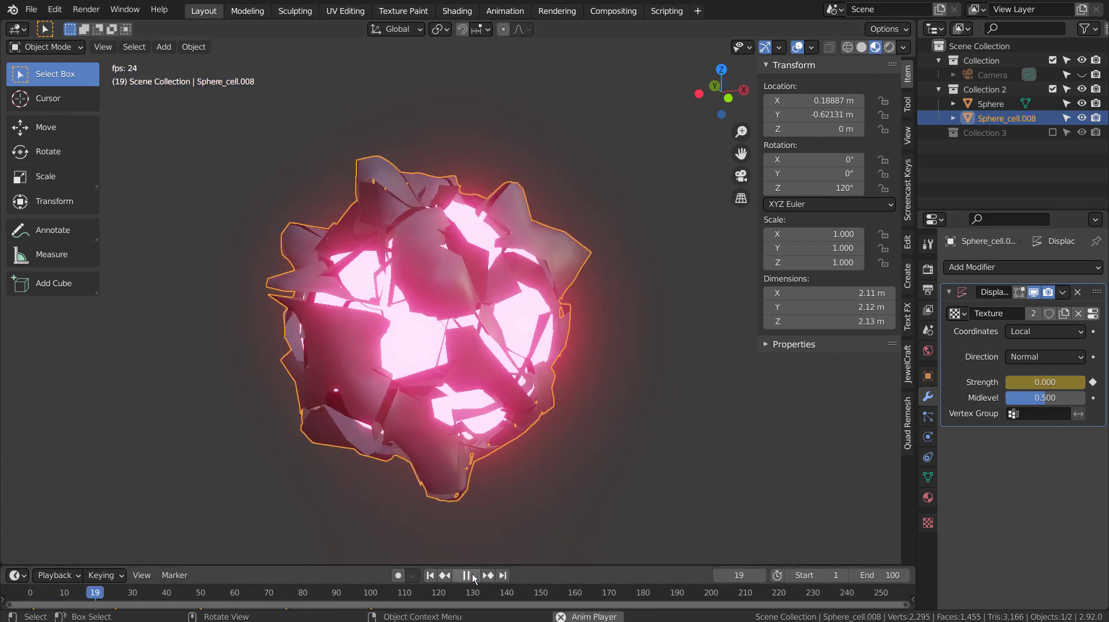